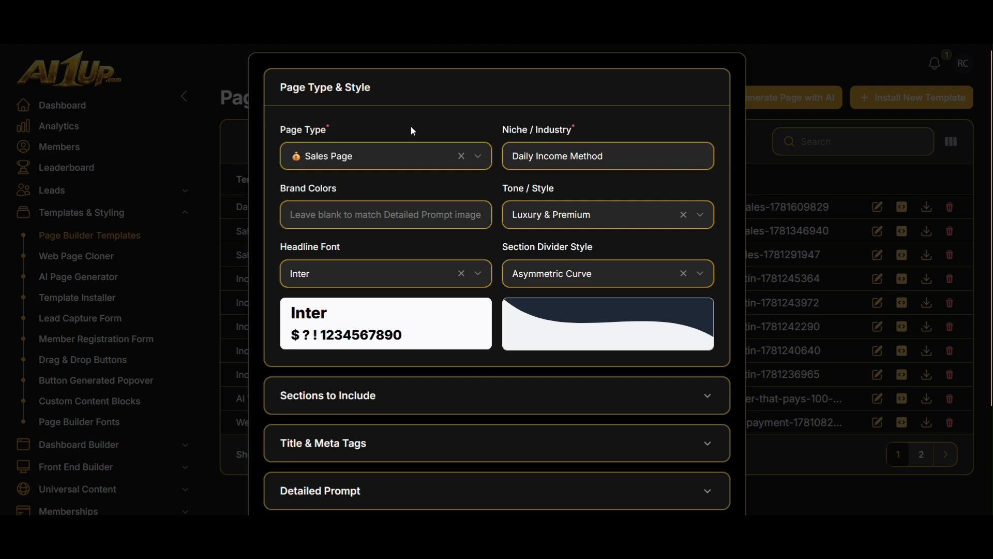
Step: Choose Sales Page as the page type for the new AI-generated page
{"action": "left_click", "coordinate": [393, 156]}
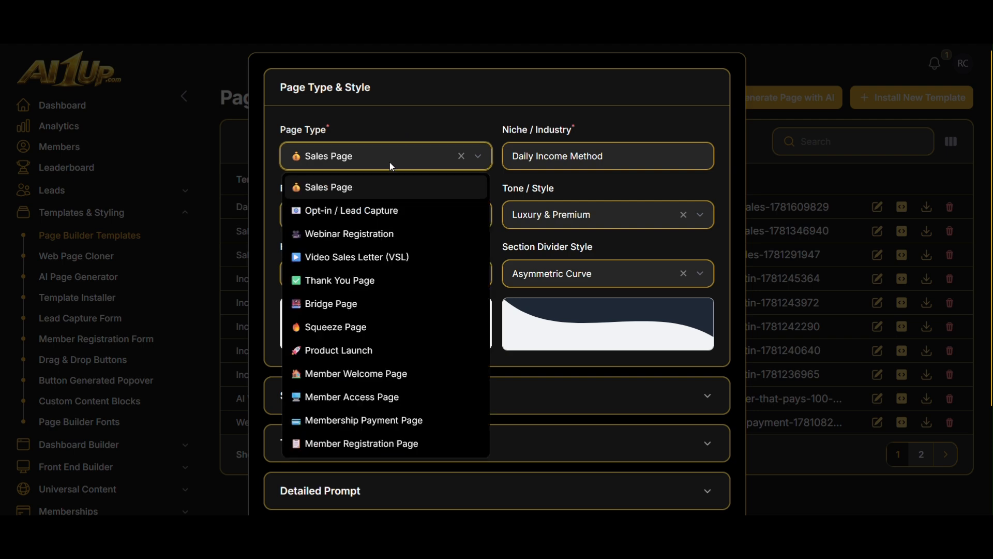
{"action": "left_click", "coordinate": [371, 187]}
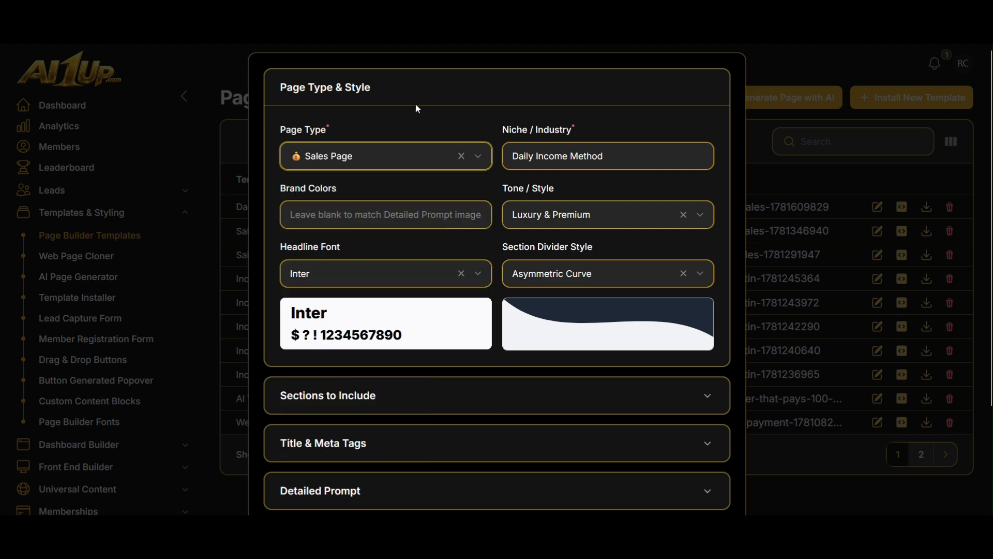
{"action": "left_click", "coordinate": [437, 149]}
{"action": "left_click", "coordinate": [389, 186]}
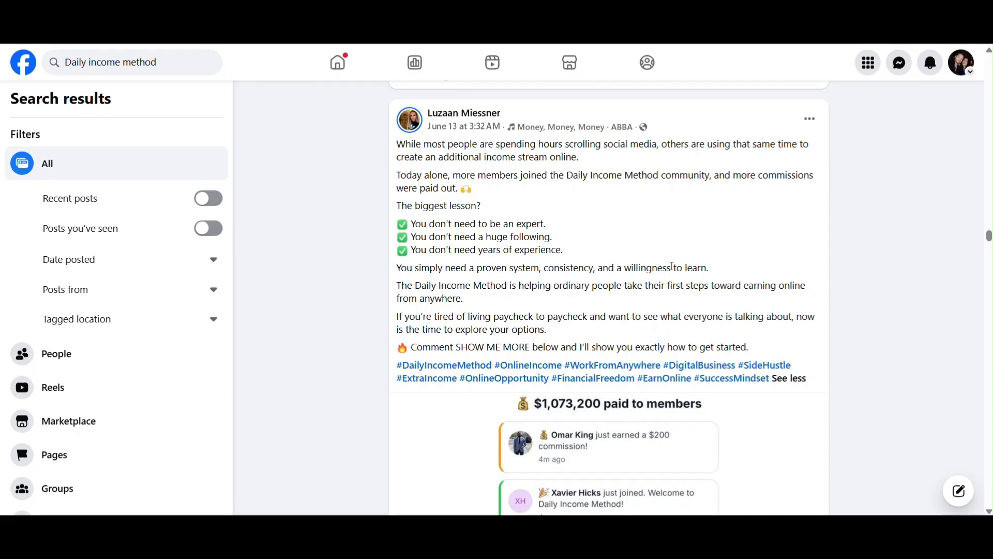
Step: Copy the Daily Income Method post text from Facebook, through "explore your options", and paste it into the page generator's detailed text prompt
{"action": "scroll", "coordinate": [674, 268], "scroll_direction": "down", "scroll_amount": 1}
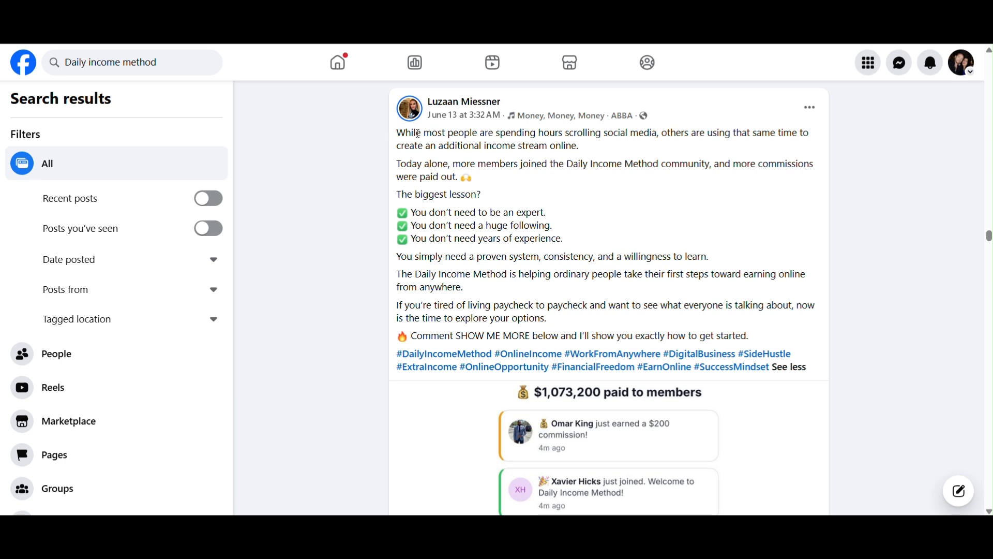
{"action": "left_click_drag", "start_coordinate": [418, 134], "coordinate": [599, 323]}
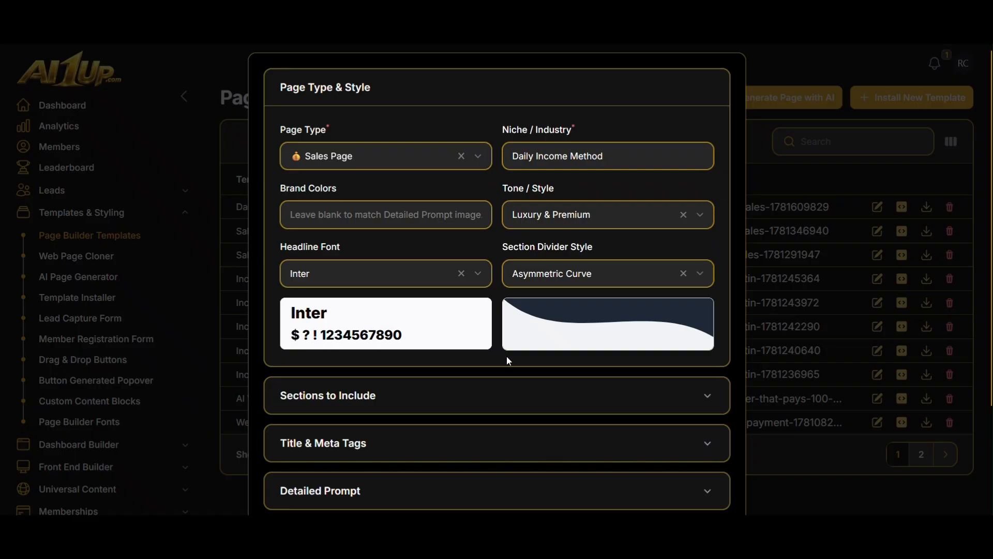
{"action": "scroll", "coordinate": [518, 354], "scroll_direction": "down", "scroll_amount": 3}
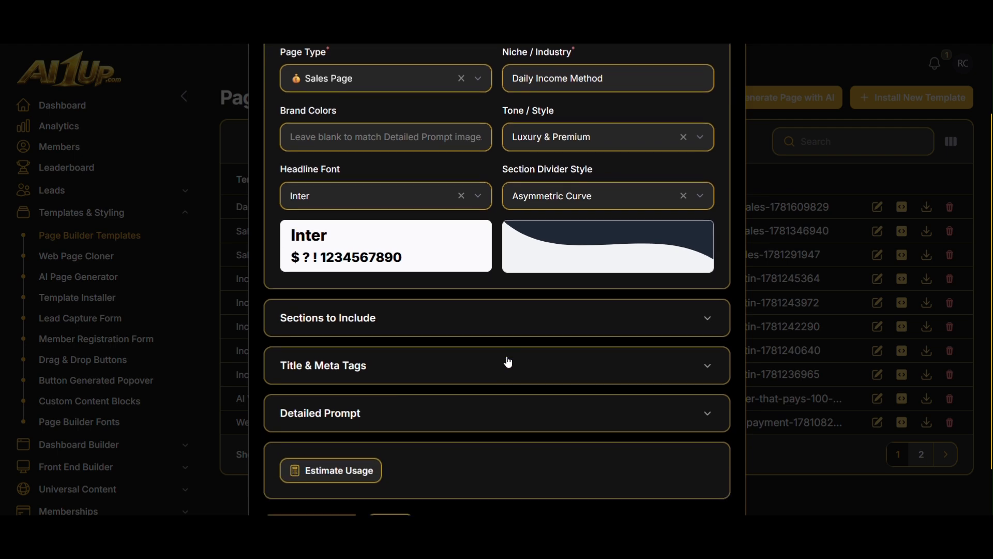
{"action": "left_click", "coordinate": [543, 366]}
{"action": "scroll", "coordinate": [543, 365], "scroll_direction": "down", "scroll_amount": 3}
{"action": "left_click", "coordinate": [498, 284]}
{"action": "key", "text": "ctrl+v"}
{"action": "scroll", "coordinate": [522, 284], "scroll_direction": "up", "scroll_amount": 10}
{"action": "scroll", "coordinate": [527, 287], "scroll_direction": "down", "scroll_amount": 10}
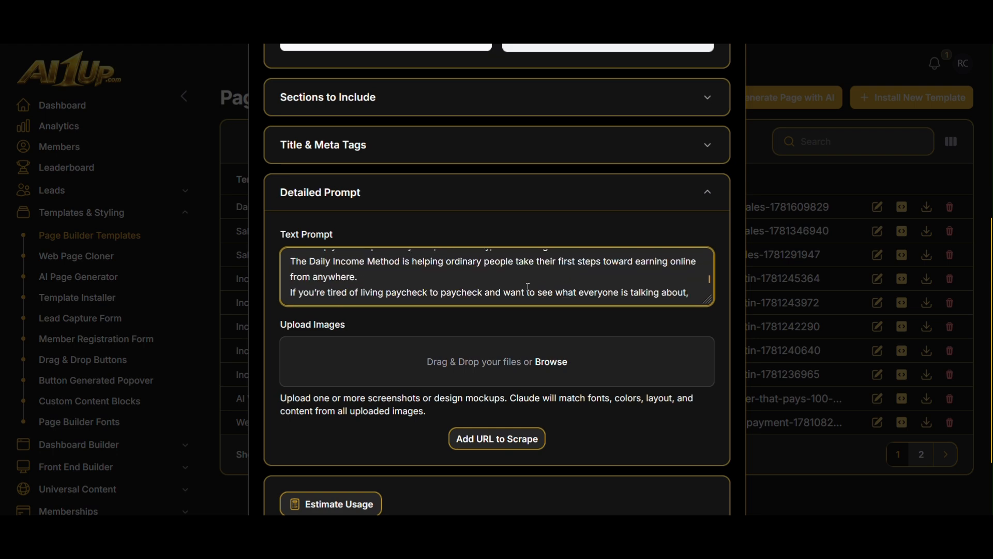
Step: Upload three reference images to the detailed prompt: the "I wake up to" video page, the "Get Paid Over & Over Again" flyer and the account signup page
{"action": "left_click", "coordinate": [552, 362]}
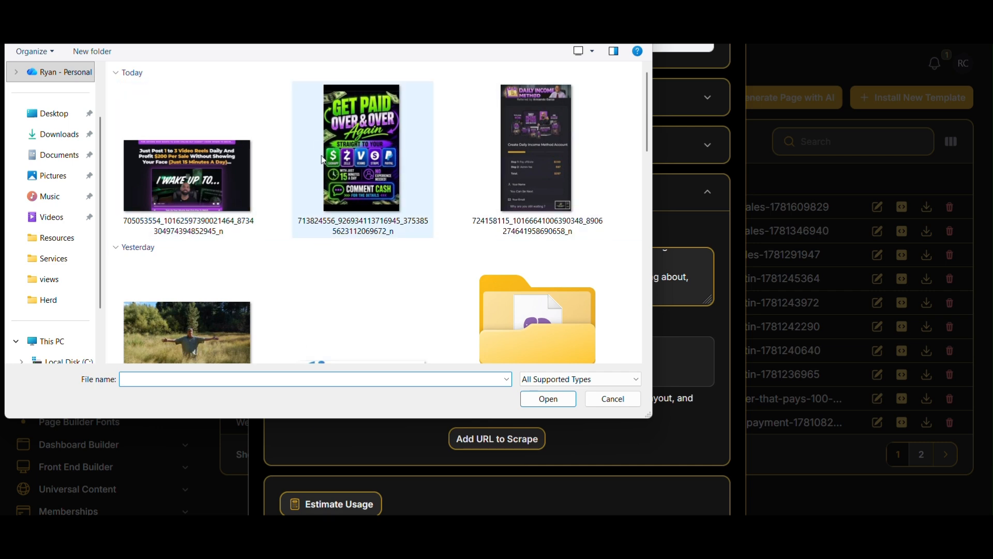
{"action": "double_click", "coordinate": [228, 185]}
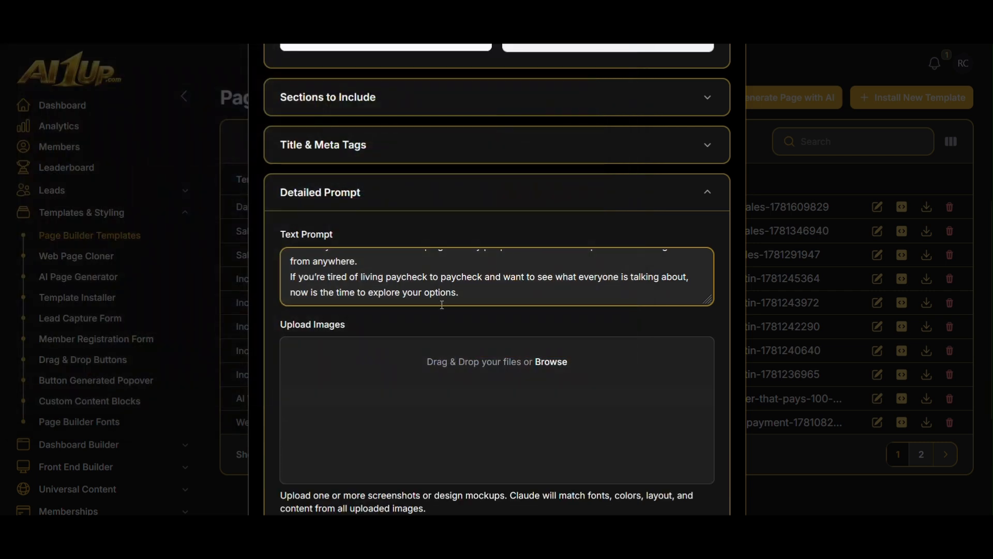
{"action": "left_click", "coordinate": [553, 363]}
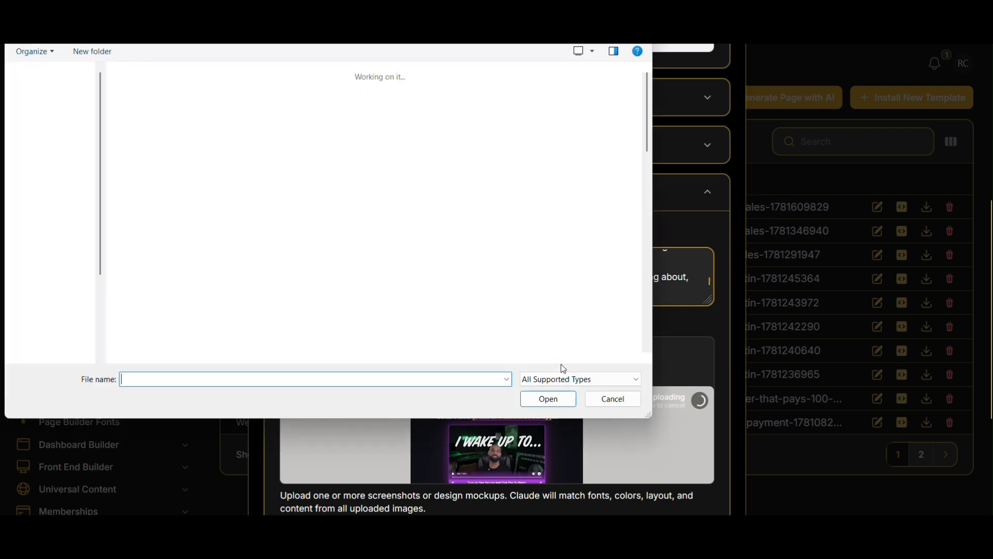
{"action": "double_click", "coordinate": [361, 194]}
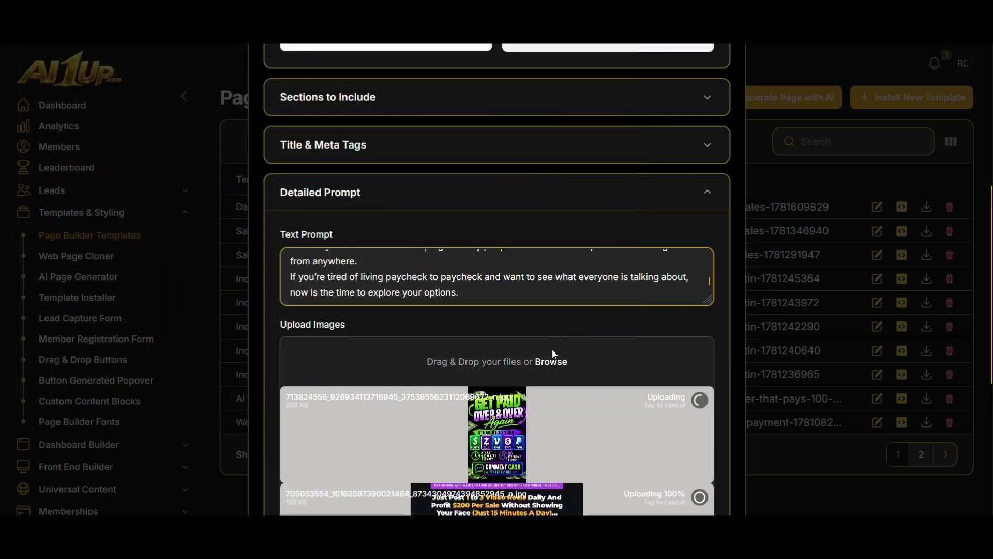
{"action": "left_click", "coordinate": [551, 364]}
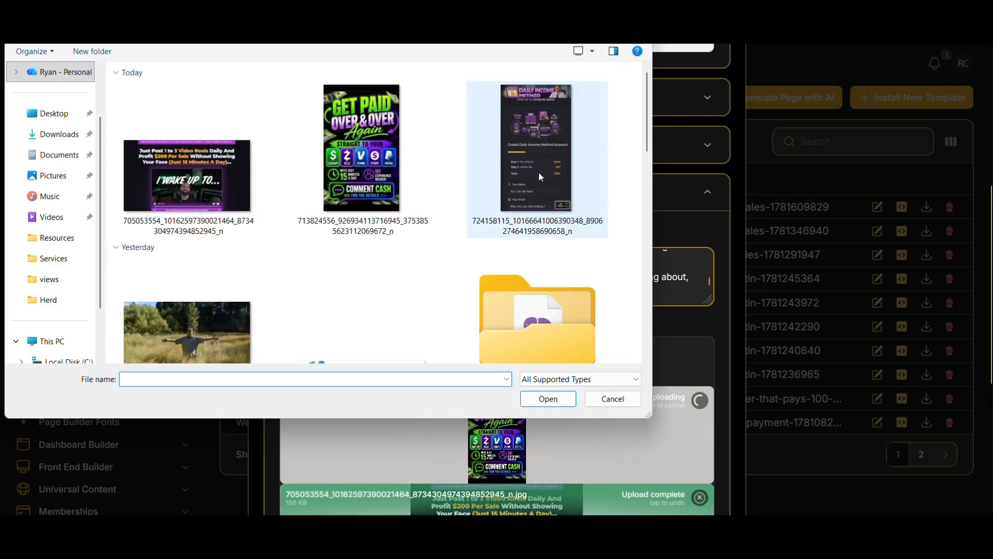
{"action": "double_click", "coordinate": [538, 171]}
{"action": "scroll", "coordinate": [583, 272], "scroll_direction": "down", "scroll_amount": 3}
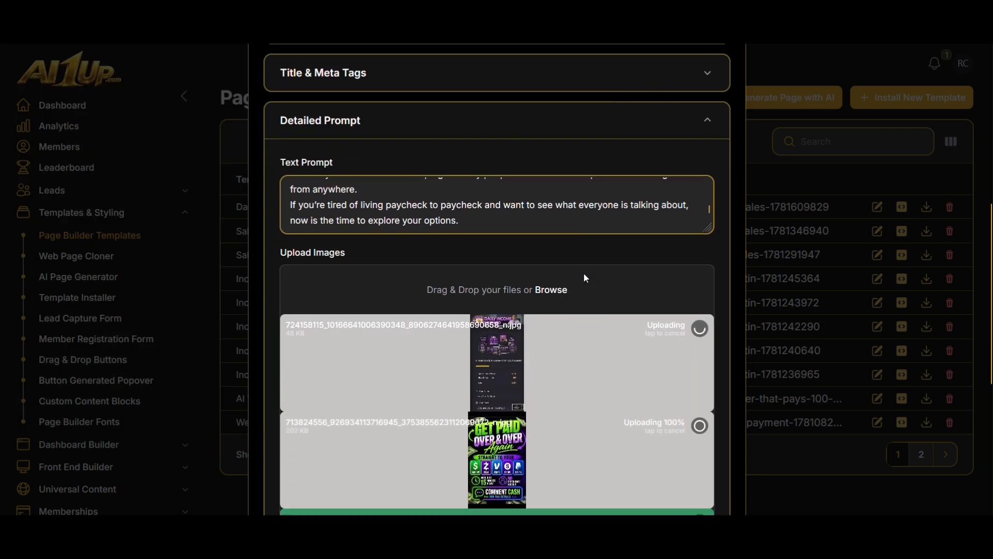
{"action": "scroll", "coordinate": [592, 311], "scroll_direction": "down", "scroll_amount": 3}
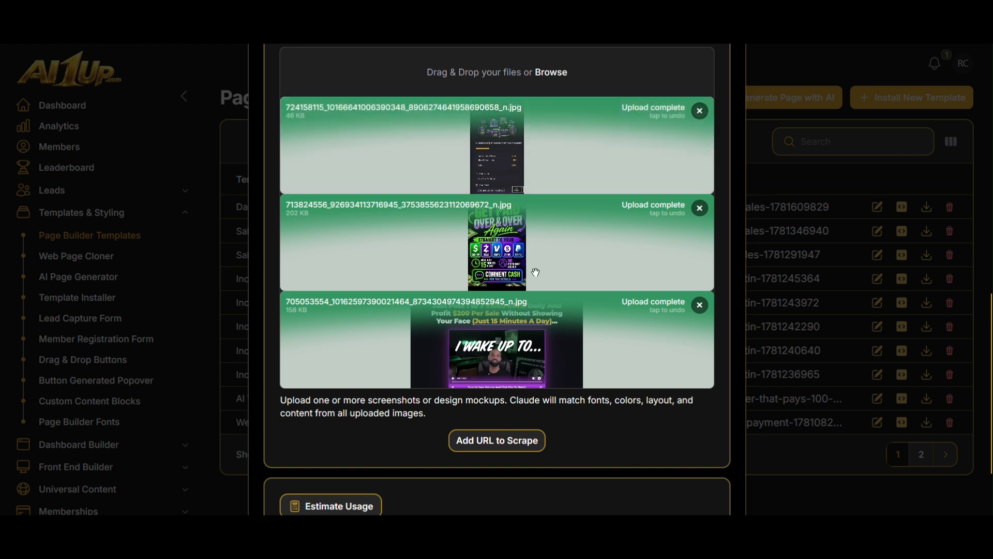
Step: Review the Brand Colors field, the pasted text prompt, the uploaded images and the option to add a URL to scrape
{"action": "scroll", "coordinate": [520, 266], "scroll_direction": "up", "scroll_amount": 2}
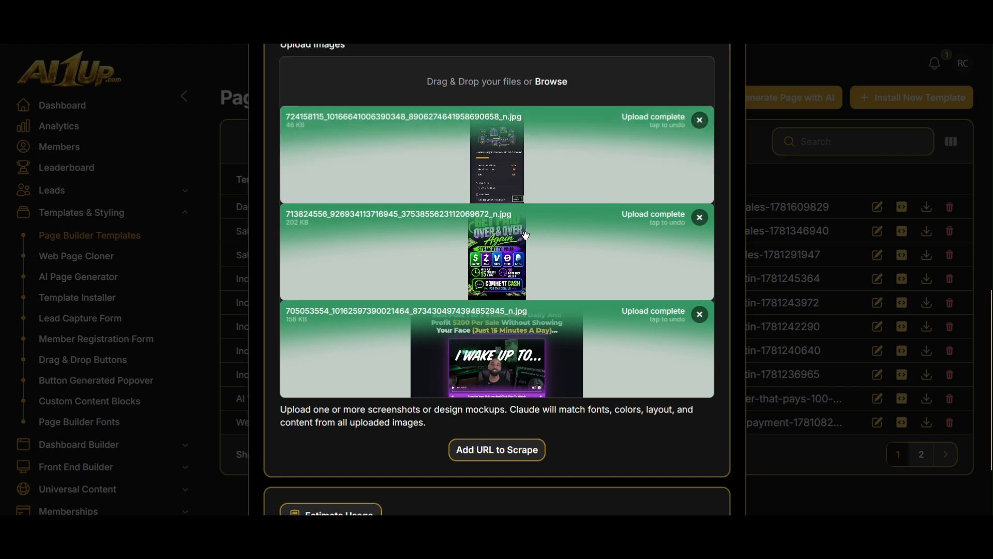
{"action": "scroll", "coordinate": [520, 290], "scroll_direction": "up", "scroll_amount": 10}
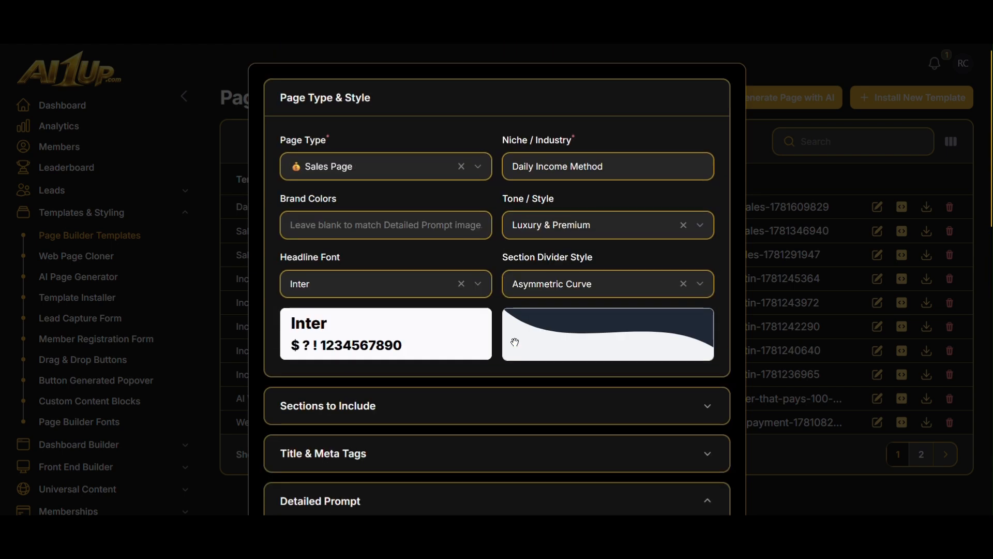
{"action": "left_click", "coordinate": [295, 213]}
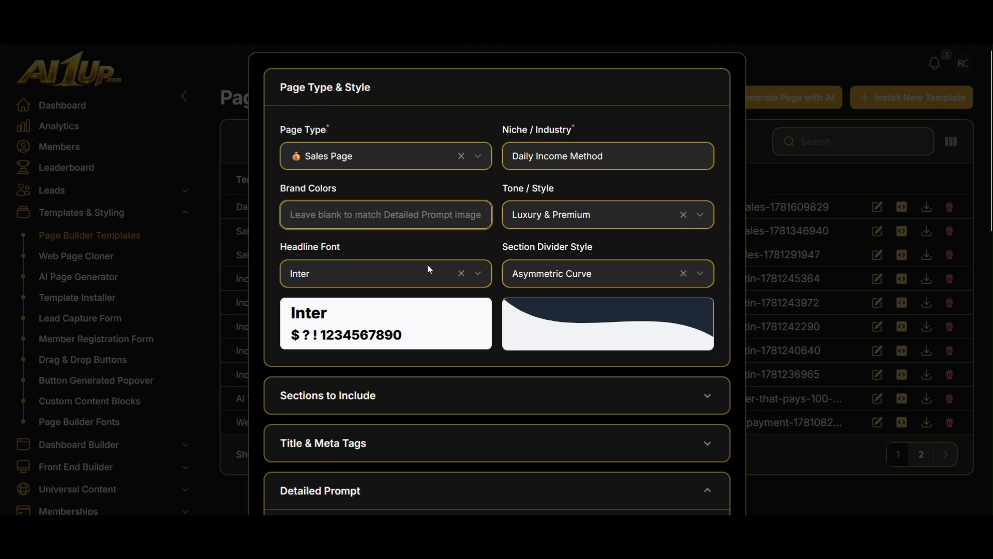
{"action": "scroll", "coordinate": [433, 263], "scroll_direction": "down", "scroll_amount": 10}
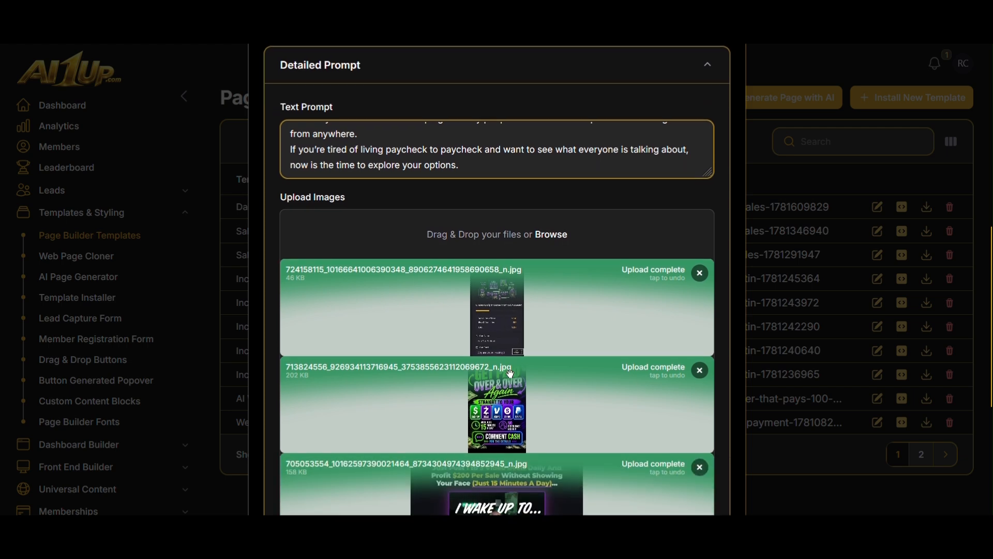
{"action": "scroll", "coordinate": [511, 374], "scroll_direction": "down", "scroll_amount": 4}
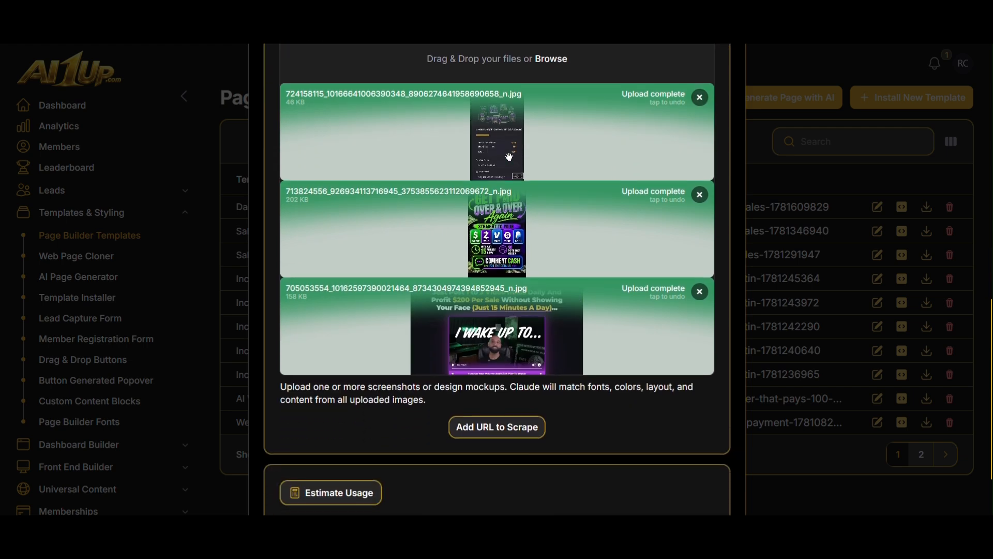
{"action": "scroll", "coordinate": [509, 156], "scroll_direction": "up", "scroll_amount": 6}
{"action": "scroll", "coordinate": [520, 277], "scroll_direction": "down", "scroll_amount": 3}
{"action": "scroll", "coordinate": [519, 277], "scroll_direction": "down", "scroll_amount": 2}
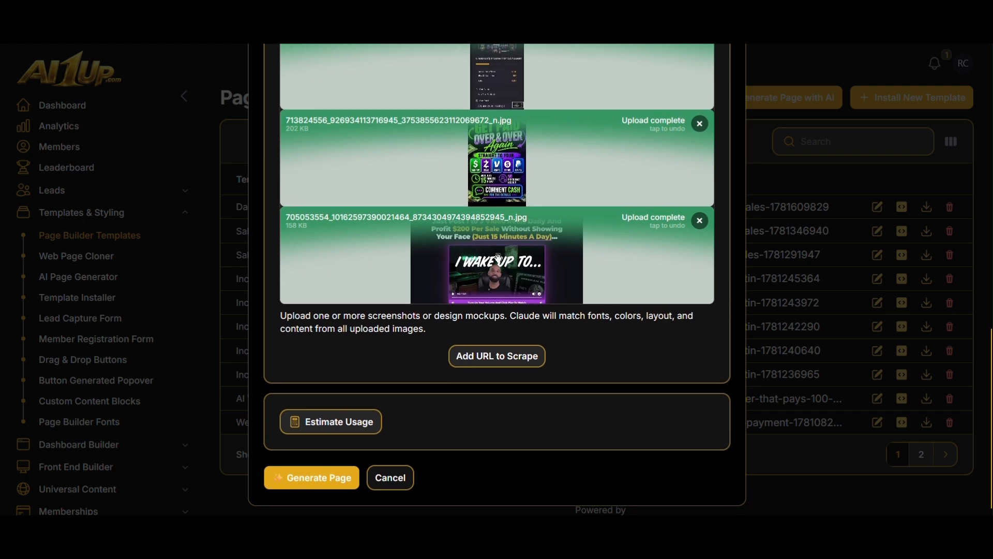
{"action": "scroll", "coordinate": [546, 325], "scroll_direction": "up", "scroll_amount": 1}
{"action": "scroll", "coordinate": [546, 325], "scroll_direction": "down", "scroll_amount": 1}
{"action": "scroll", "coordinate": [546, 325], "scroll_direction": "up", "scroll_amount": 1}
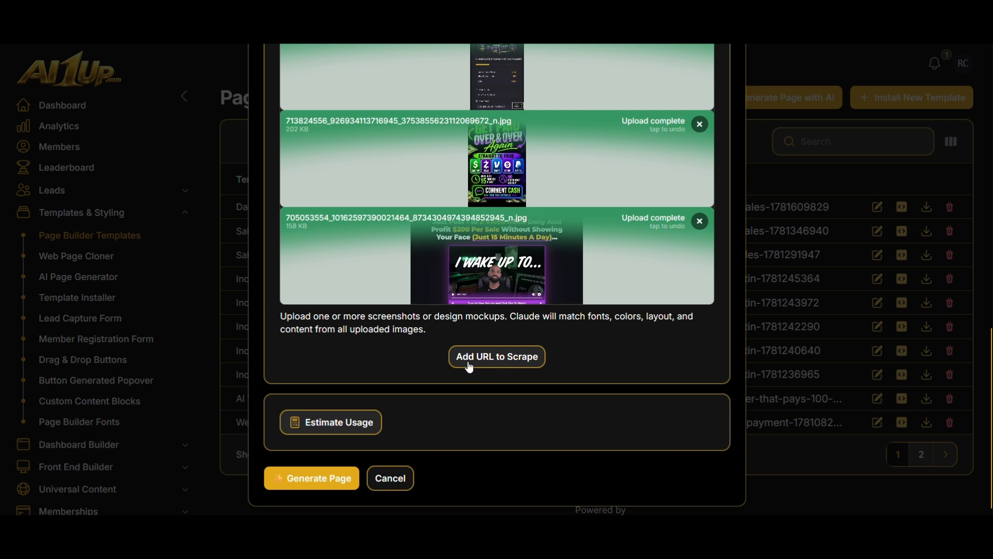
{"action": "scroll", "coordinate": [487, 369], "scroll_direction": "up", "scroll_amount": 3}
{"action": "scroll", "coordinate": [482, 368], "scroll_direction": "up", "scroll_amount": 4}
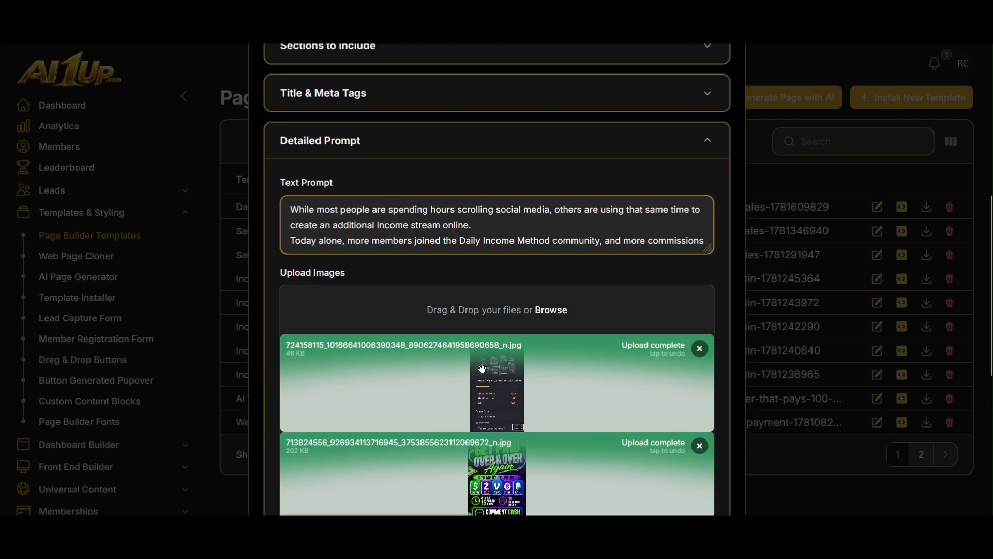
{"action": "scroll", "coordinate": [476, 269], "scroll_direction": "down", "scroll_amount": 1}
{"action": "scroll", "coordinate": [476, 269], "scroll_direction": "down", "scroll_amount": 6}
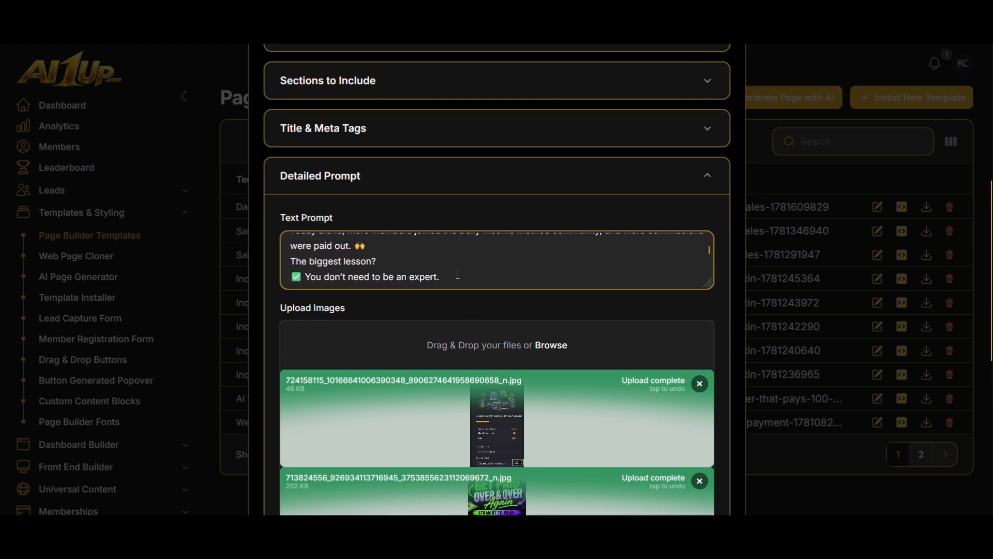
{"action": "scroll", "coordinate": [458, 275], "scroll_direction": "up", "scroll_amount": 3}
{"action": "scroll", "coordinate": [458, 274], "scroll_direction": "down", "scroll_amount": 6}
{"action": "scroll", "coordinate": [486, 313], "scroll_direction": "down", "scroll_amount": 3}
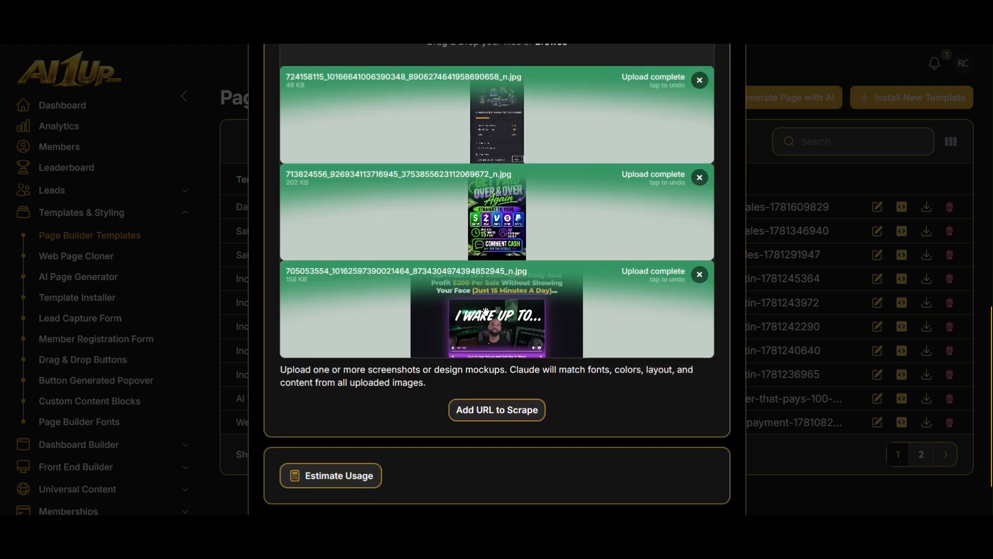
{"action": "scroll", "coordinate": [487, 313], "scroll_direction": "up", "scroll_amount": 12}
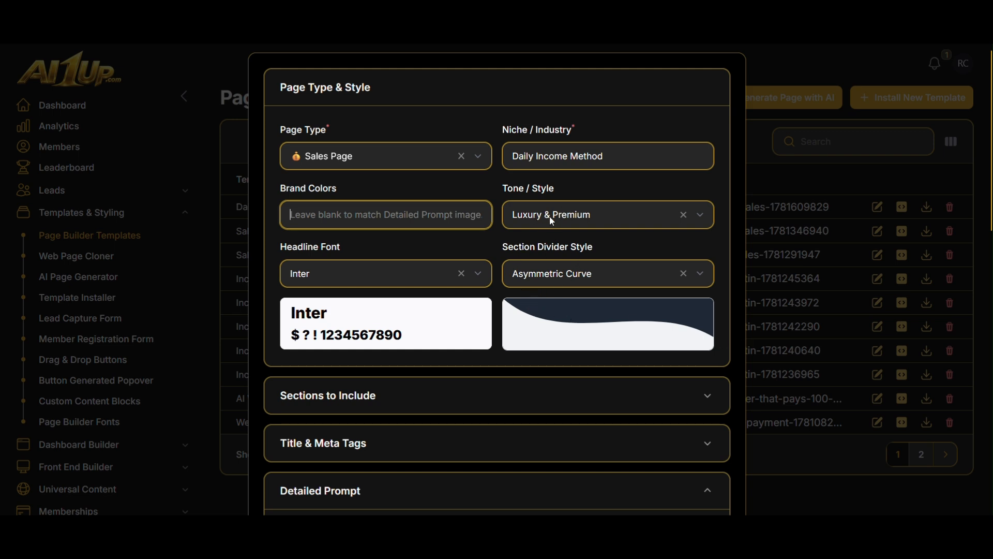
Step: Examine the Tone / Style choices, the Niche / Industry entry and the available Sections to Include
{"action": "left_click", "coordinate": [573, 219]}
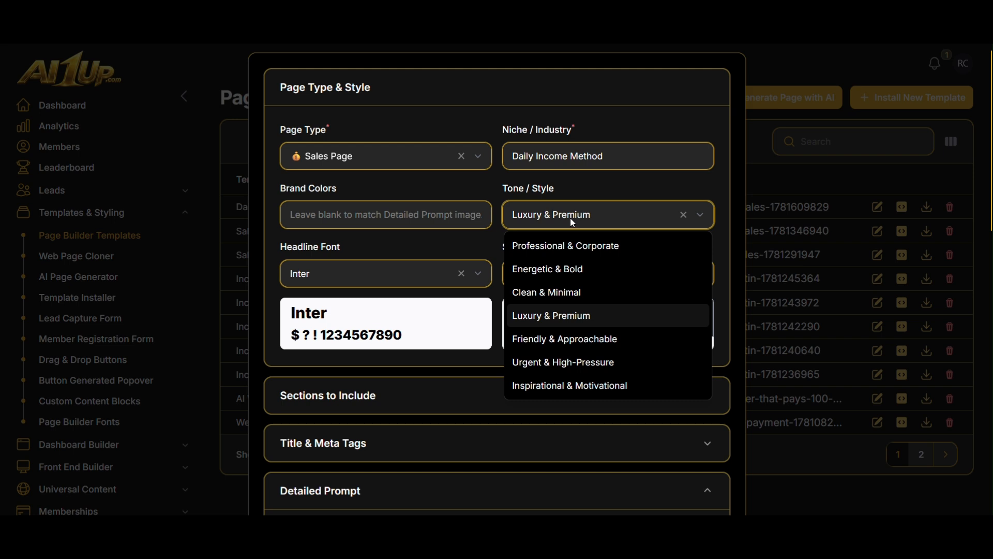
{"action": "left_click", "coordinate": [571, 219]}
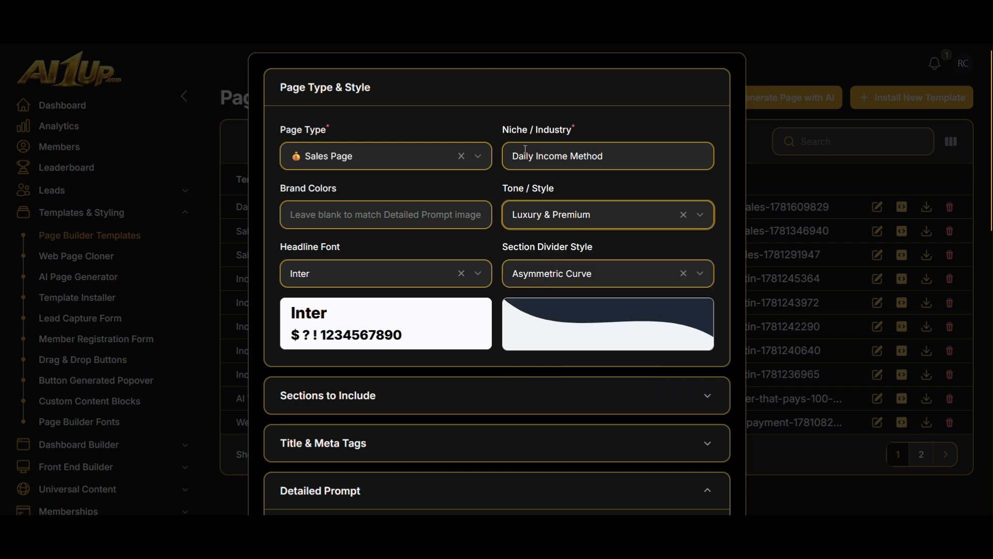
{"action": "left_click_drag", "start_coordinate": [618, 162], "coordinate": [477, 167]}
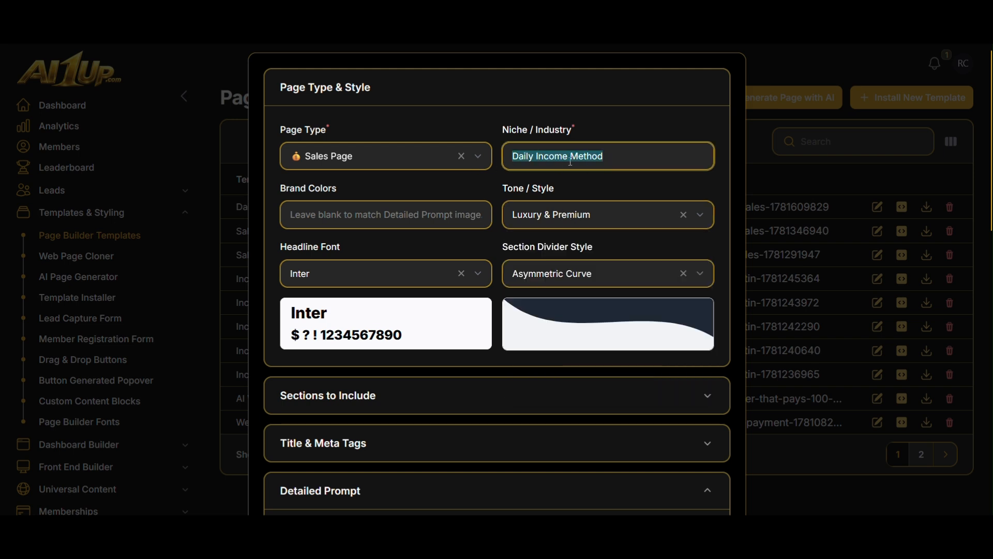
{"action": "scroll", "coordinate": [465, 197], "scroll_direction": "down", "scroll_amount": 3}
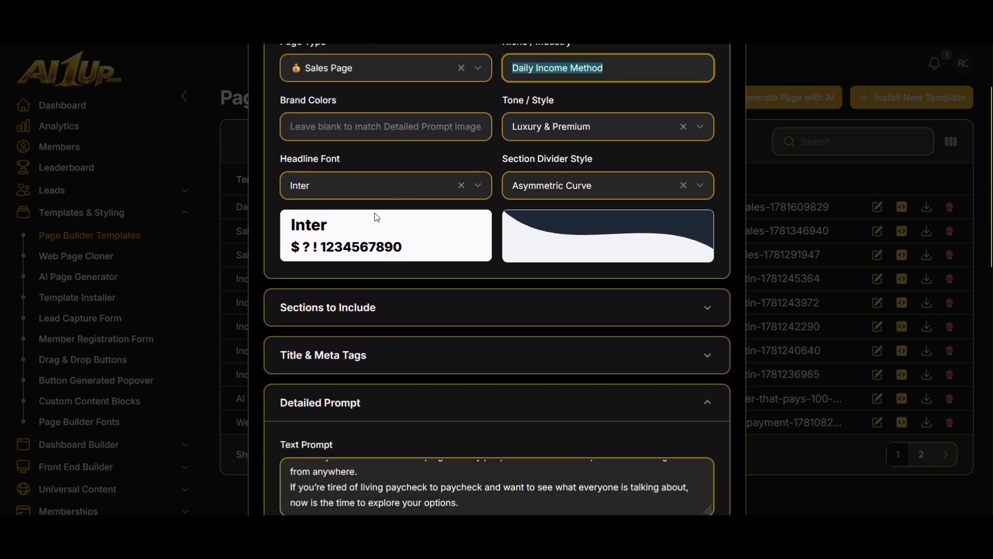
{"action": "scroll", "coordinate": [445, 282], "scroll_direction": "down", "scroll_amount": 2}
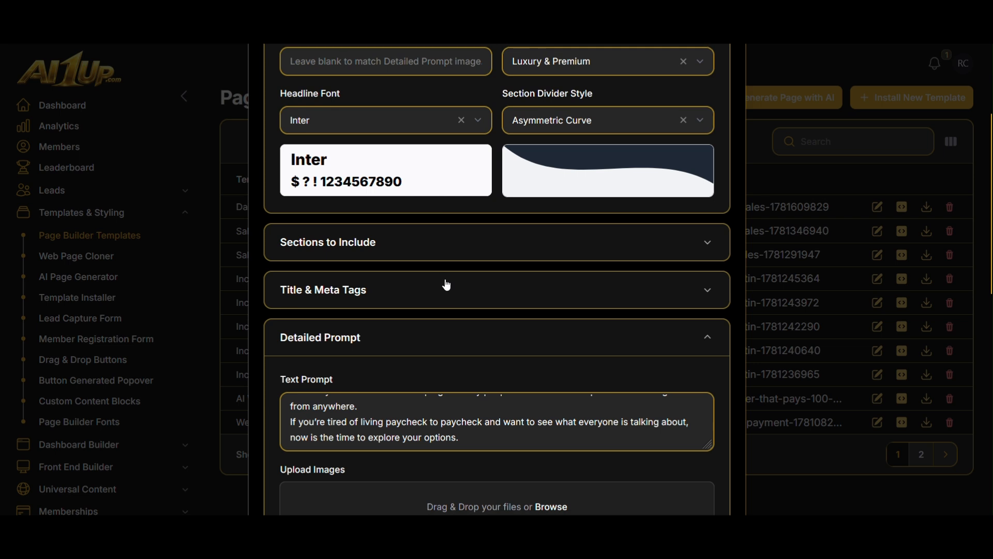
{"action": "left_click", "coordinate": [499, 247]}
{"action": "scroll", "coordinate": [519, 280], "scroll_direction": "down", "scroll_amount": 2}
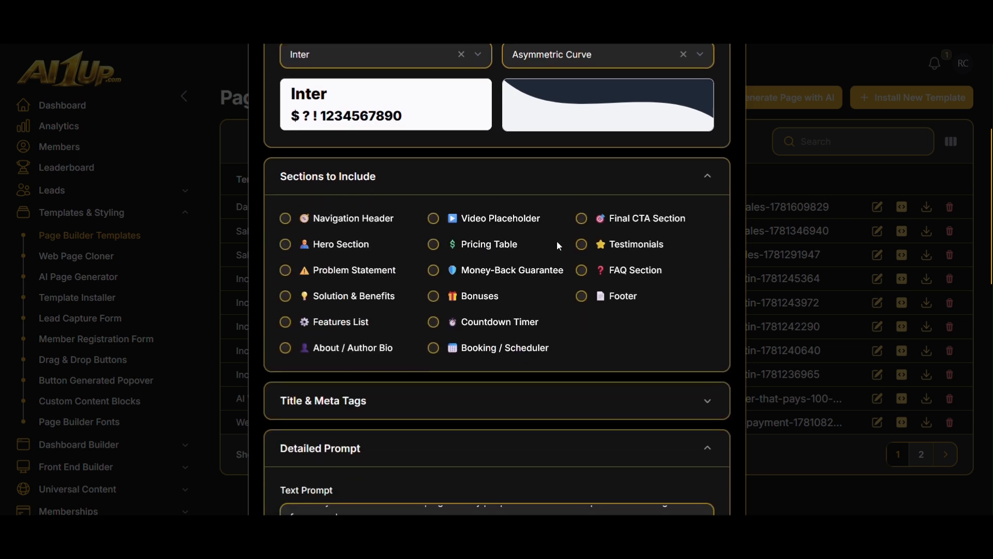
{"action": "left_click", "coordinate": [599, 179]}
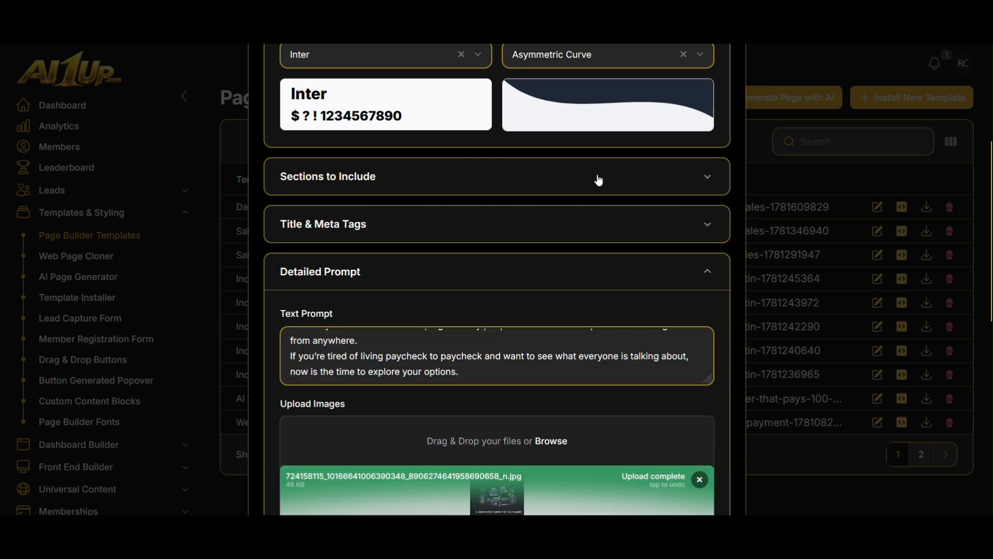
Step: Append an instruction beginning with "Add an opt" after the last sentence of the text prompt
{"action": "scroll", "coordinate": [518, 269], "scroll_direction": "down", "scroll_amount": 3}
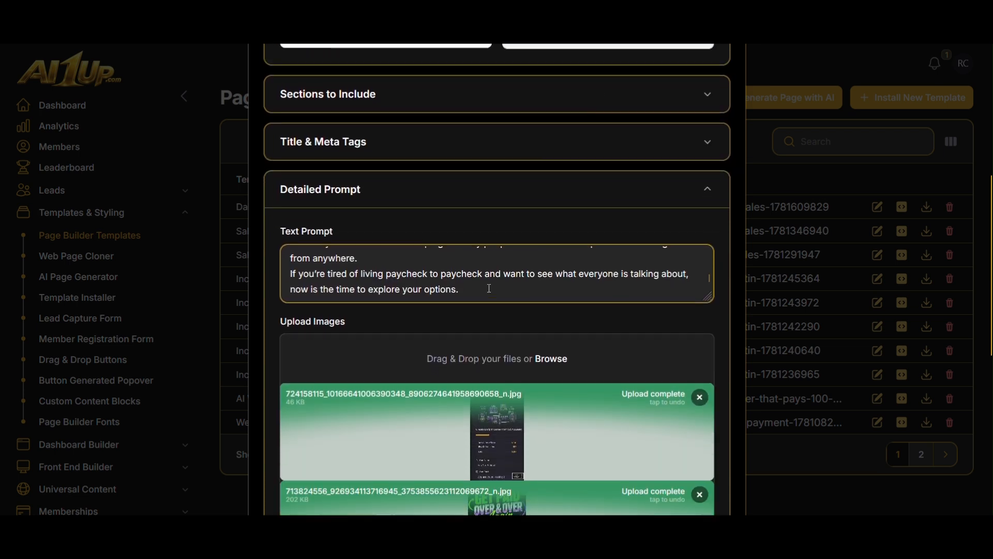
{"action": "left_click", "coordinate": [477, 242]}
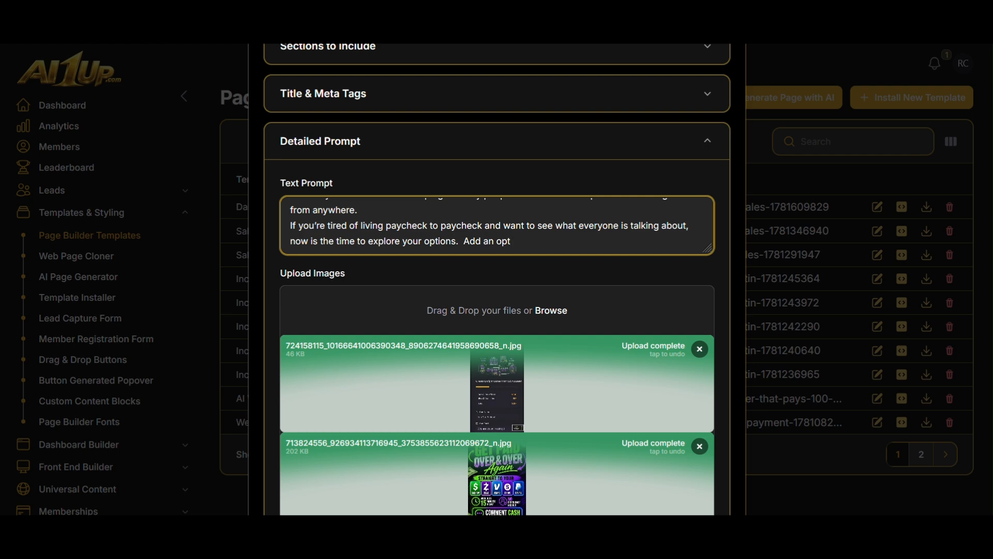
{"action": "scroll", "coordinate": [500, 233], "scroll_direction": "up", "scroll_amount": 10}
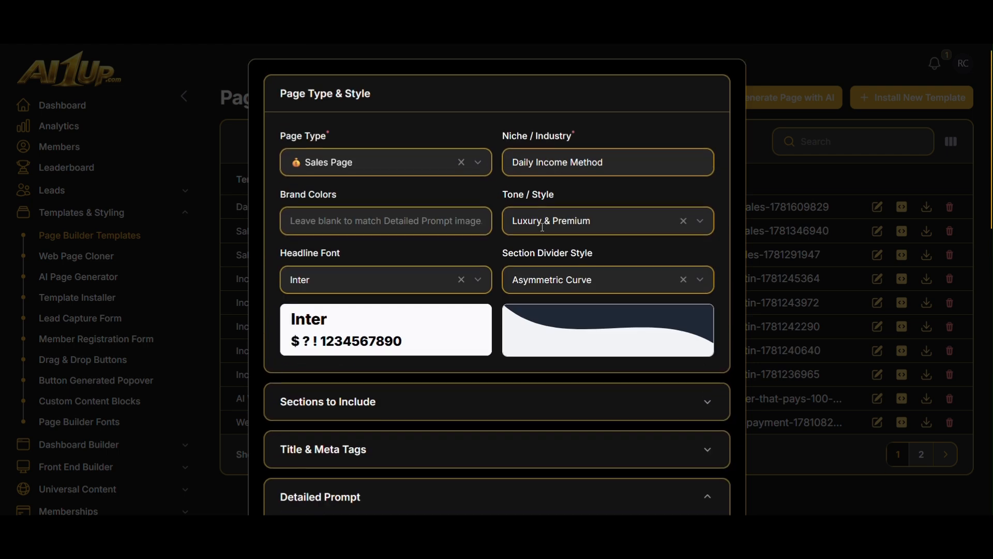
Step: Check the available Page Type options, keeping Sales Page selected
{"action": "left_click", "coordinate": [417, 159]}
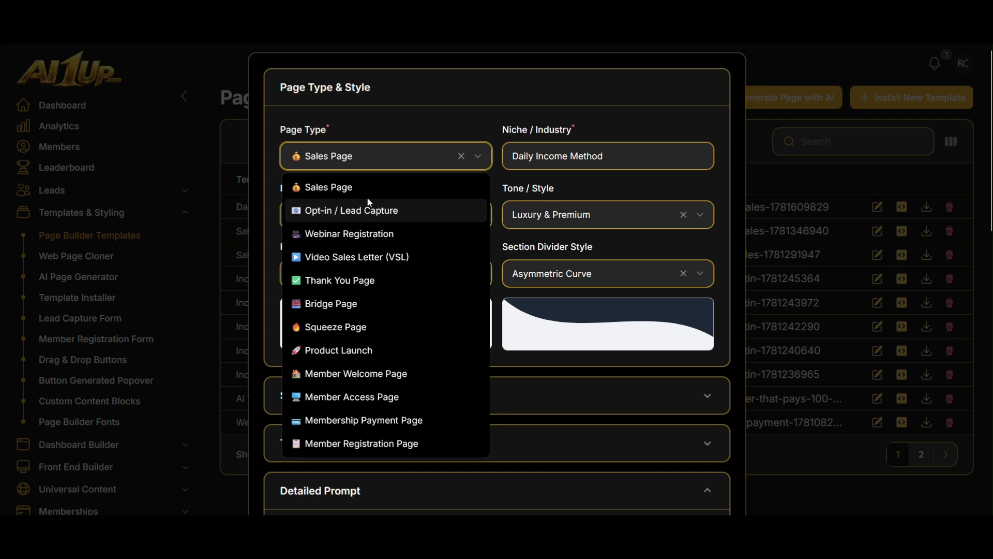
{"action": "left_click", "coordinate": [394, 163]}
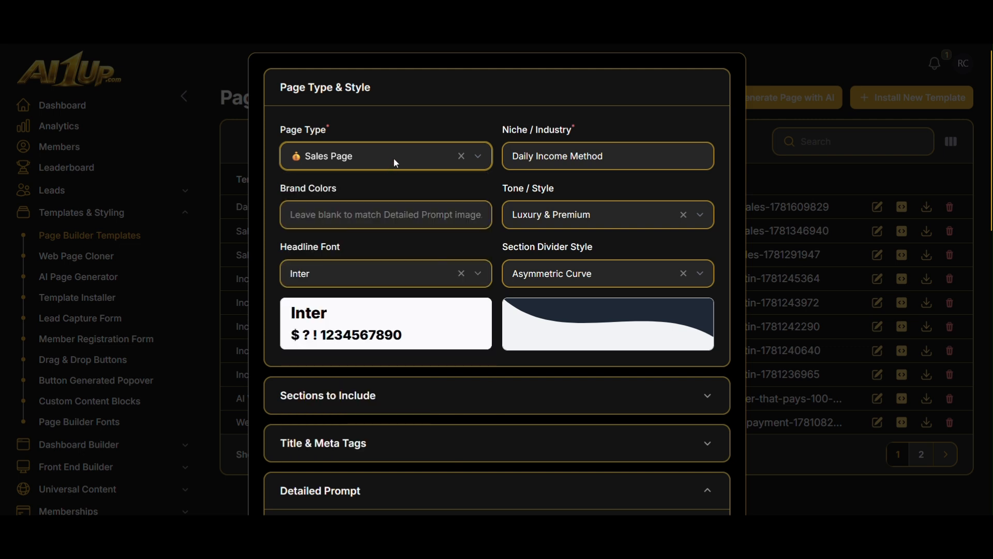
Step: Submit the Daily Income Method sales page for AI generation with its detailed prompt and three uploaded images
{"action": "scroll", "coordinate": [513, 308], "scroll_direction": "down", "scroll_amount": 6}
{"action": "scroll", "coordinate": [535, 287], "scroll_direction": "down", "scroll_amount": 4}
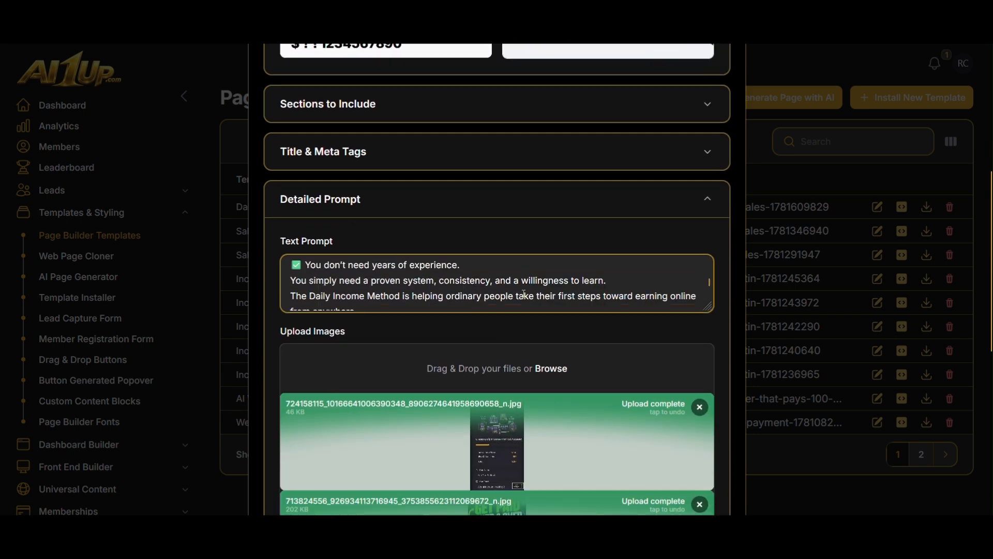
{"action": "scroll", "coordinate": [535, 287], "scroll_direction": "down", "scroll_amount": 2}
{"action": "scroll", "coordinate": [555, 312], "scroll_direction": "down", "scroll_amount": 3}
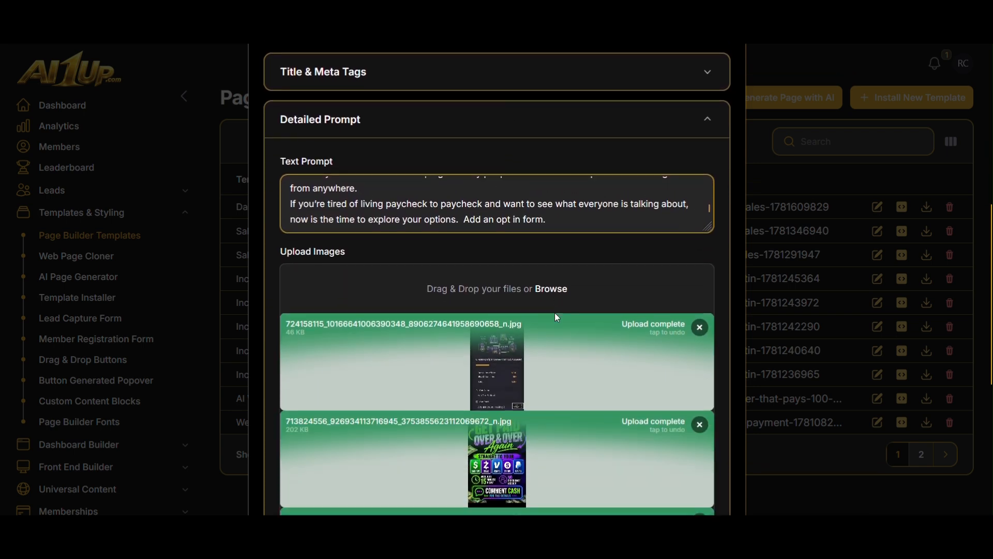
{"action": "scroll", "coordinate": [554, 313], "scroll_direction": "down", "scroll_amount": 3}
{"action": "scroll", "coordinate": [555, 314], "scroll_direction": "up", "scroll_amount": 1}
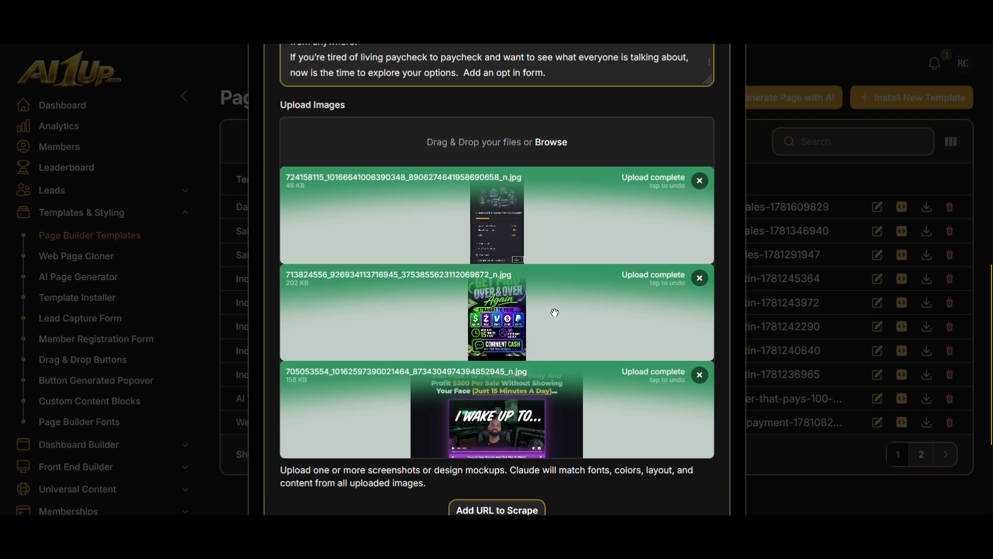
{"action": "scroll", "coordinate": [557, 317], "scroll_direction": "down", "scroll_amount": 3}
{"action": "left_click", "coordinate": [315, 475]}
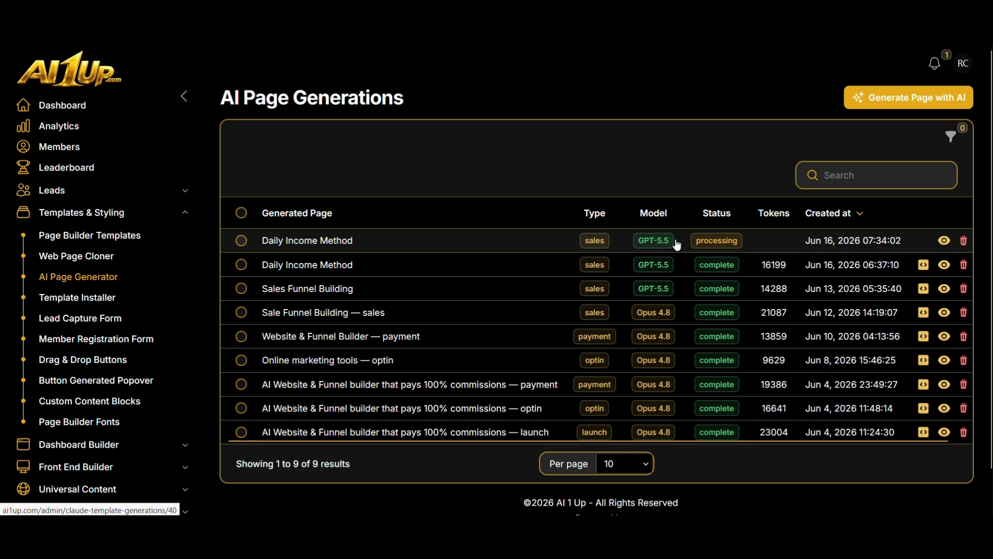
Step: Check the status of the new Daily Income Method entry among the AI page generations and the Front End Builder options
{"action": "scroll", "coordinate": [551, 308], "scroll_direction": "down", "scroll_amount": 1}
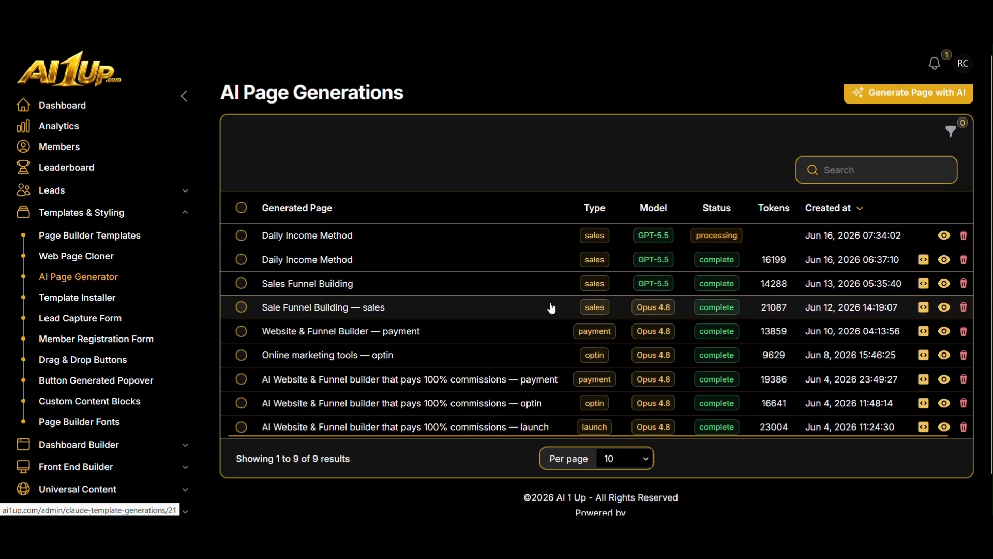
{"action": "scroll", "coordinate": [551, 308], "scroll_direction": "down", "scroll_amount": 1}
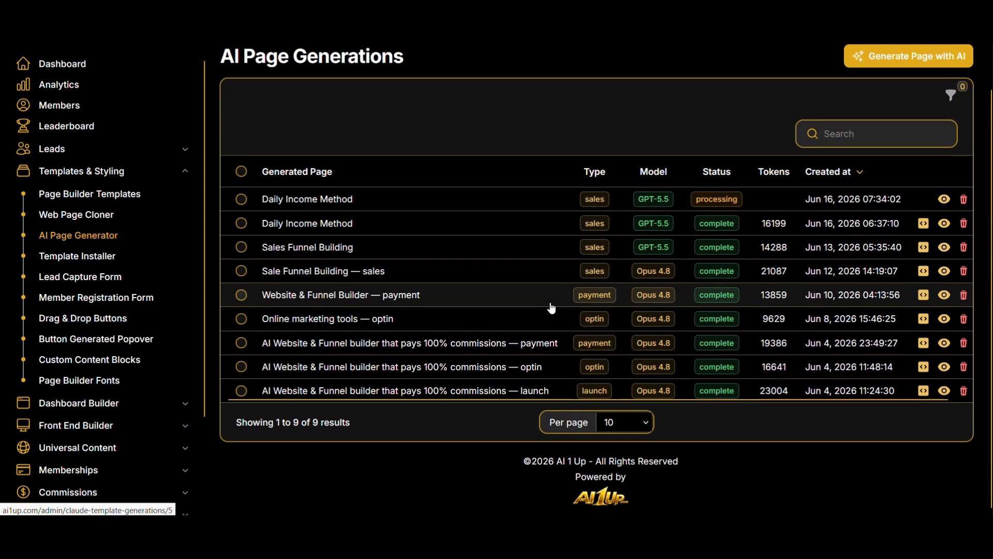
{"action": "scroll", "coordinate": [551, 308], "scroll_direction": "up", "scroll_amount": 1}
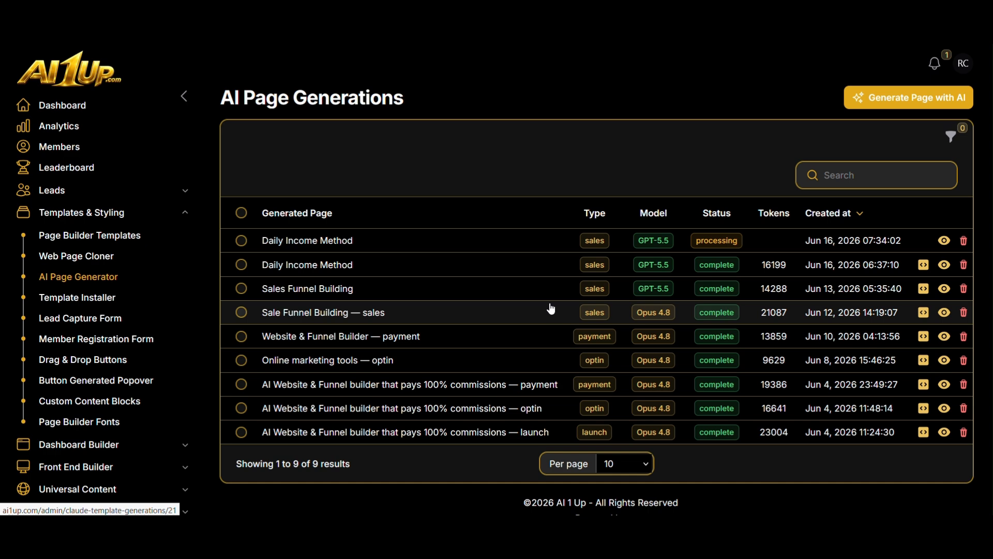
{"action": "left_click", "coordinate": [185, 214]}
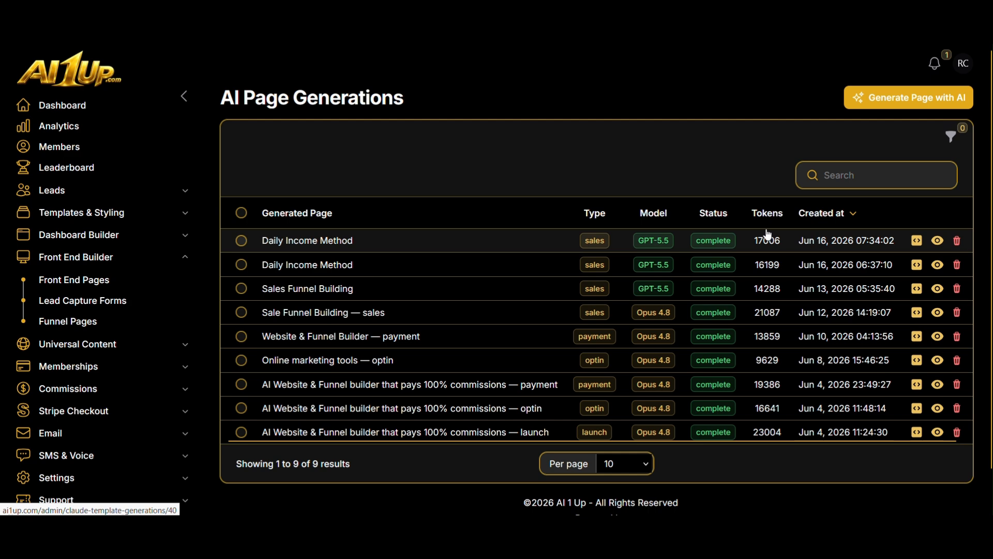
Step: Open the newest Daily Income Method generation in the template editor
{"action": "left_click", "coordinate": [917, 241]}
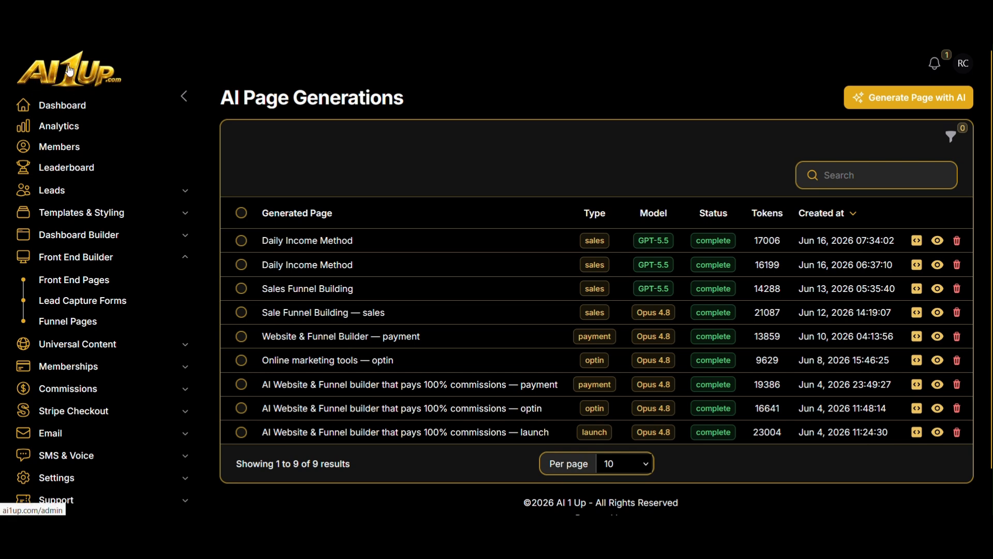
{"action": "scroll", "coordinate": [122, 225], "scroll_direction": "down", "scroll_amount": 2}
{"action": "scroll", "coordinate": [137, 264], "scroll_direction": "up", "scroll_amount": 2}
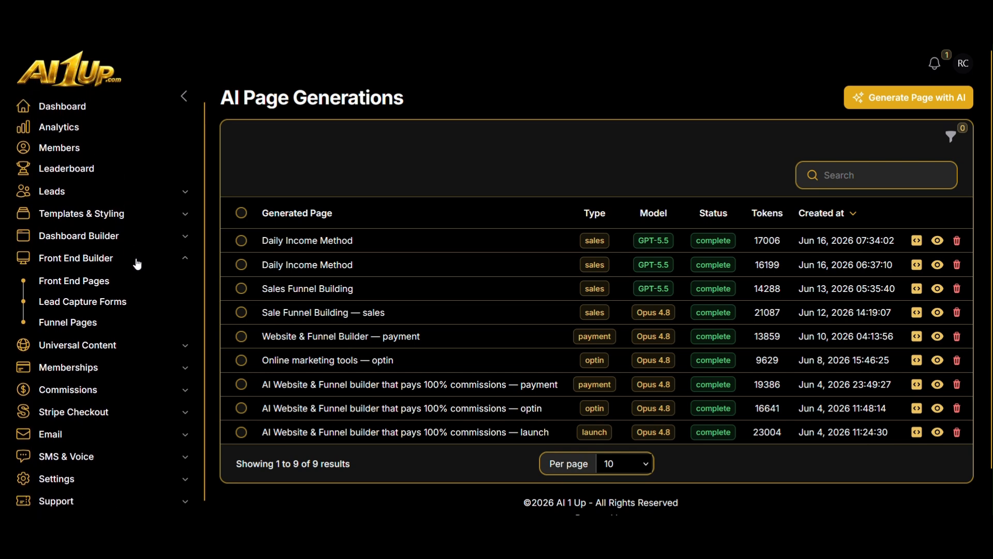
{"action": "scroll", "coordinate": [137, 265], "scroll_direction": "down", "scroll_amount": 1}
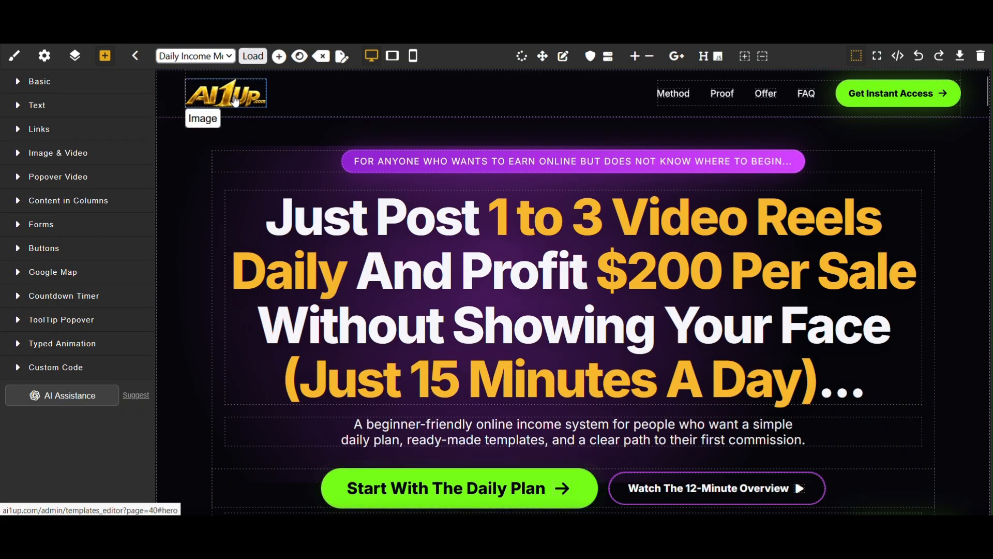
Step: Try deleting the header logo image, and undo the deletion
{"action": "left_click", "coordinate": [236, 102]}
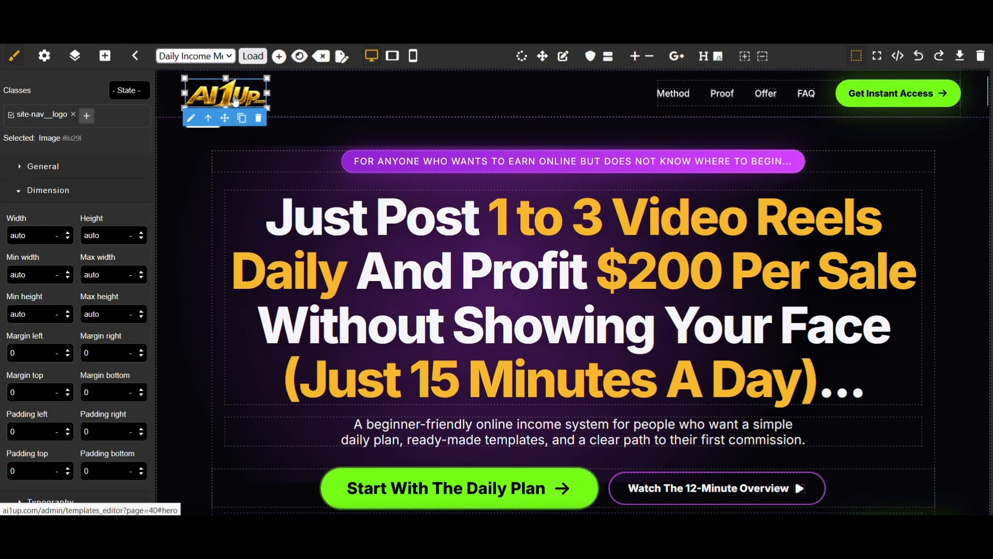
{"action": "left_click", "coordinate": [259, 118]}
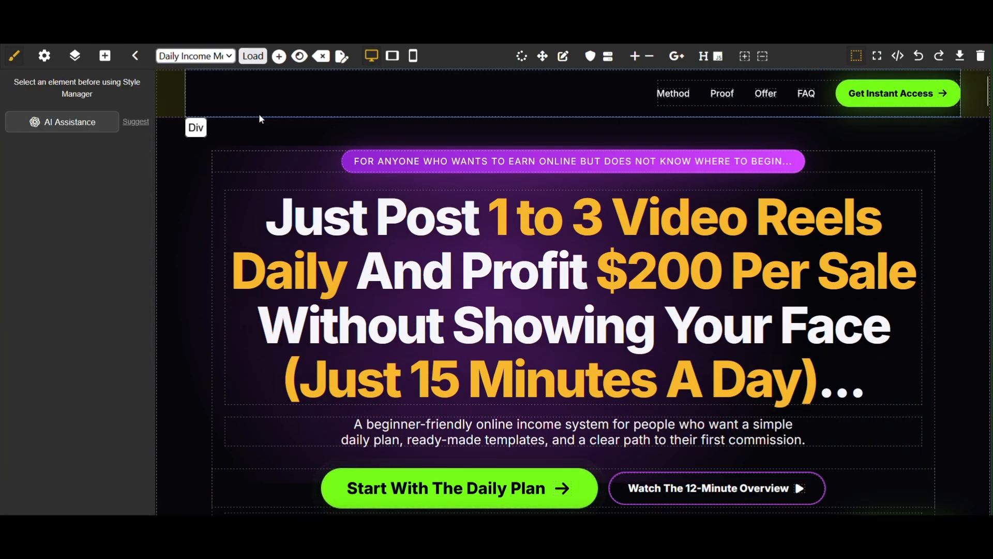
{"action": "left_click", "coordinate": [923, 59]}
Step: Examine the generated page from the hero video through the benefit cards, posting system section and testimonials to the offer heading
{"action": "scroll", "coordinate": [841, 262], "scroll_direction": "down", "scroll_amount": 6}
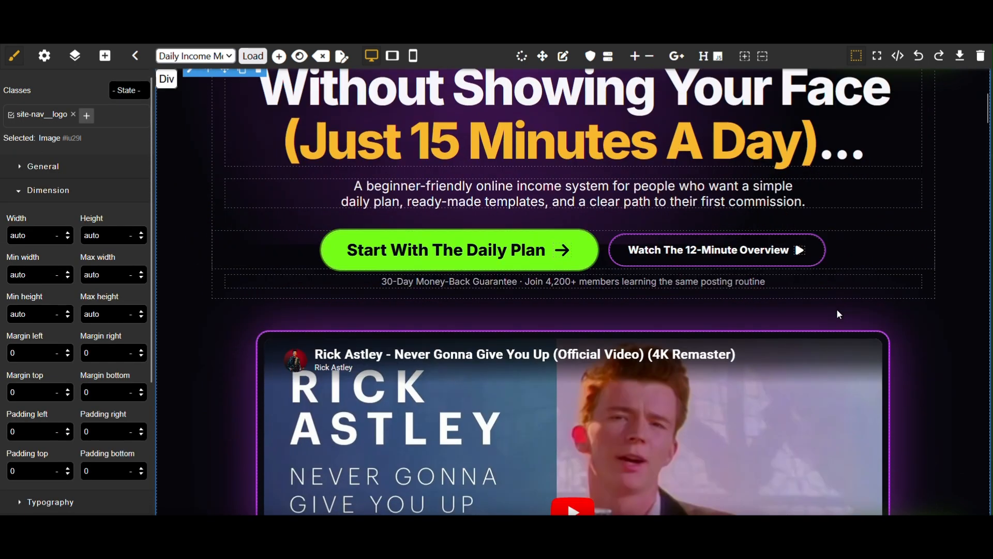
{"action": "scroll", "coordinate": [839, 314], "scroll_direction": "down", "scroll_amount": 10}
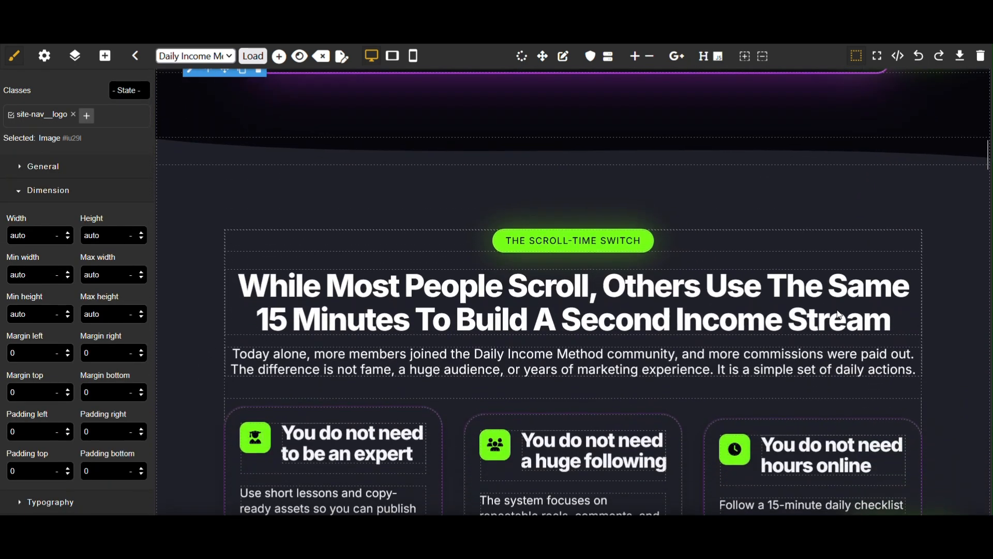
{"action": "scroll", "coordinate": [839, 314], "scroll_direction": "down", "scroll_amount": 10}
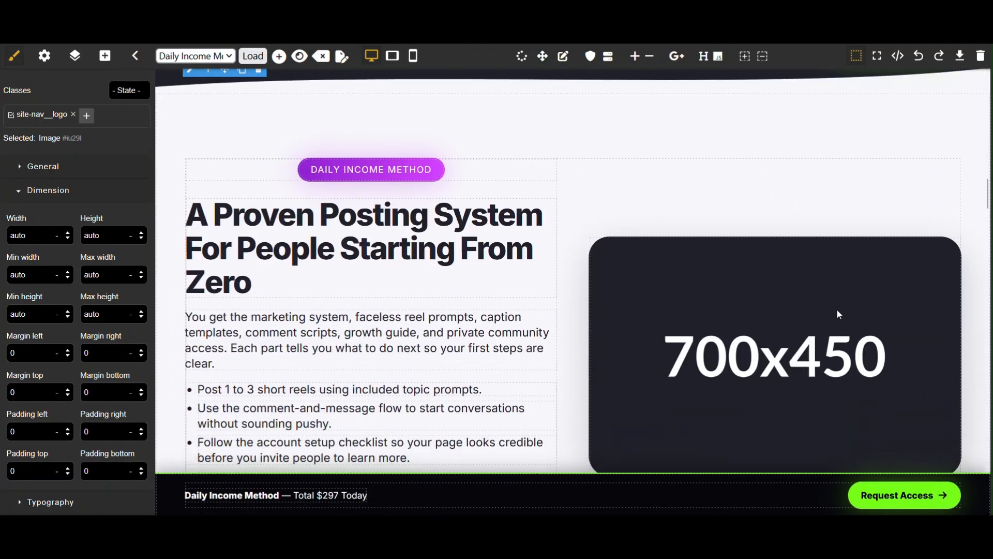
{"action": "scroll", "coordinate": [839, 314], "scroll_direction": "down", "scroll_amount": 10}
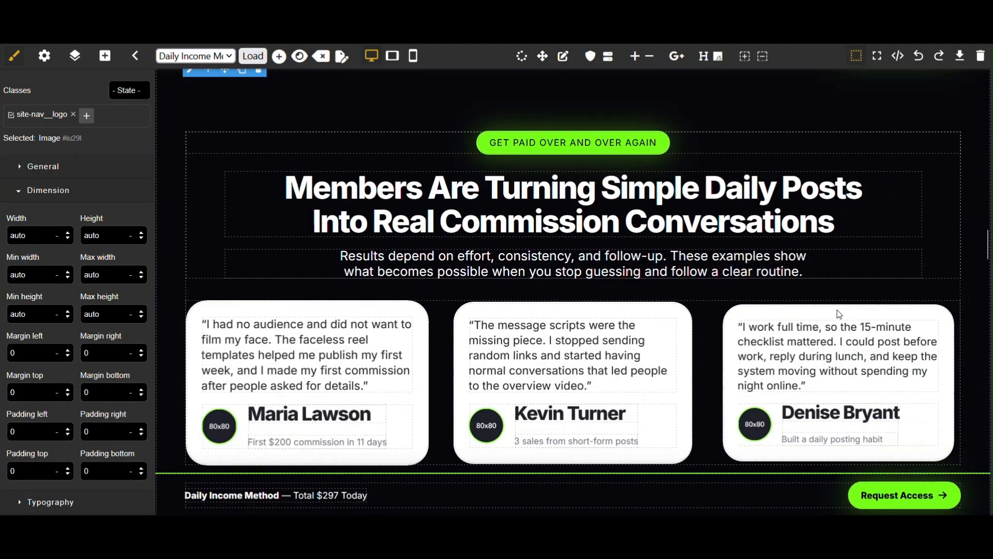
{"action": "scroll", "coordinate": [705, 370], "scroll_direction": "down", "scroll_amount": 7}
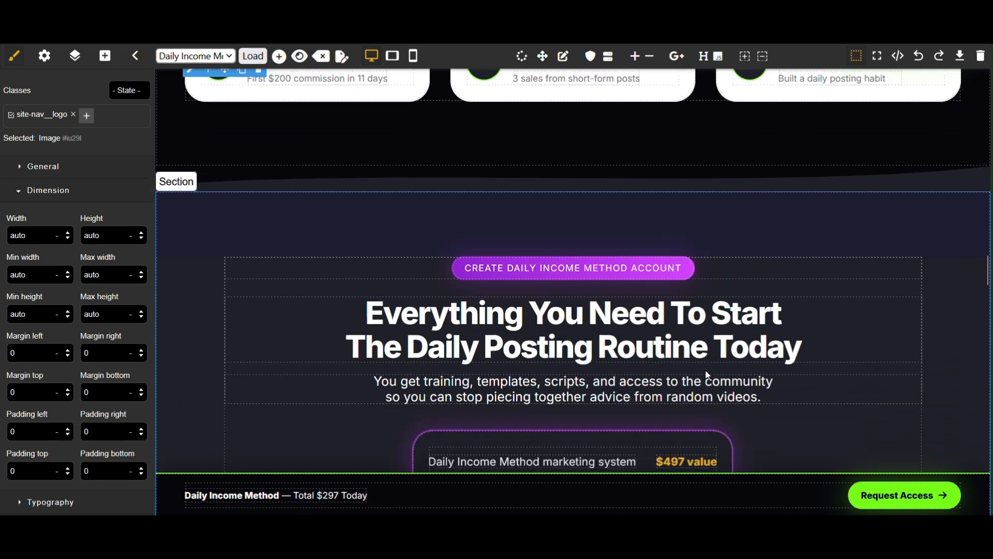
Step: Examine the access request form, refund guarantee, FAQ and footer of the generated page, and return to its hero section
{"action": "scroll", "coordinate": [706, 374], "scroll_direction": "down", "scroll_amount": 10}
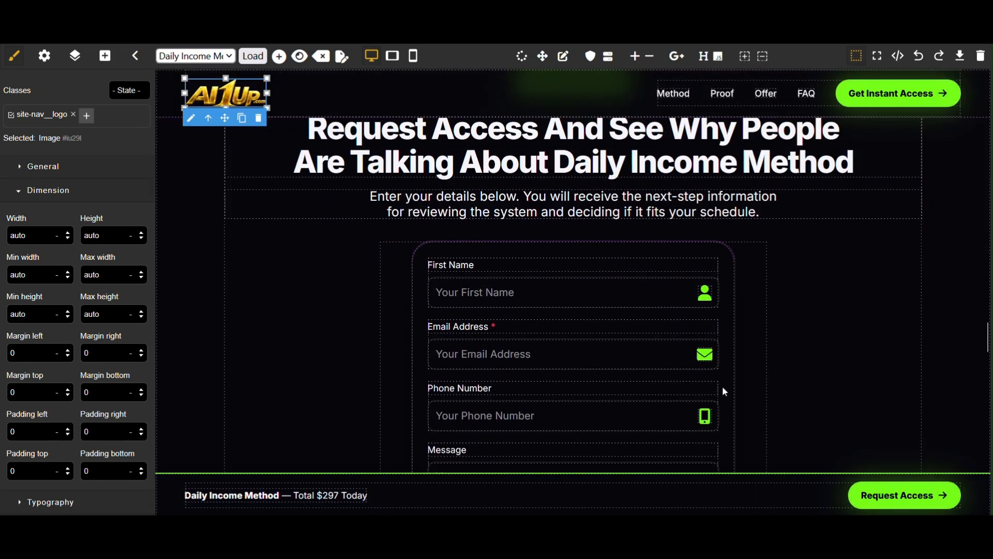
{"action": "scroll", "coordinate": [623, 311], "scroll_direction": "down", "scroll_amount": 5}
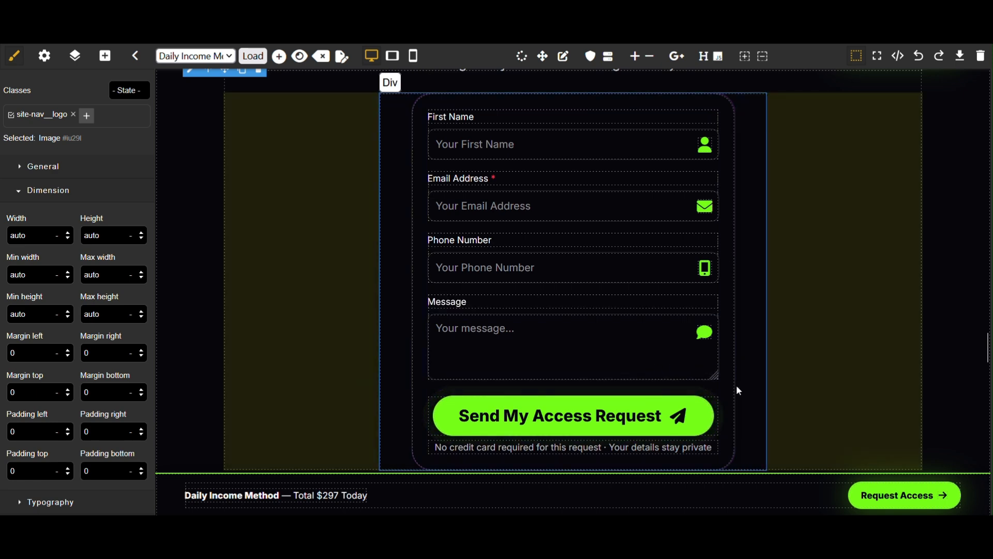
{"action": "scroll", "coordinate": [738, 391], "scroll_direction": "down", "scroll_amount": 1}
{"action": "scroll", "coordinate": [740, 390], "scroll_direction": "down", "scroll_amount": 7}
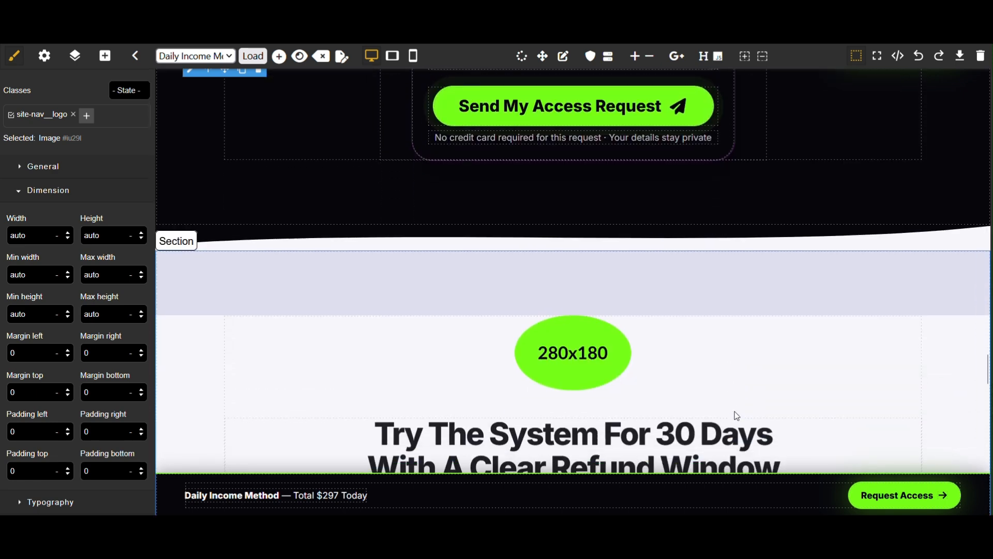
{"action": "scroll", "coordinate": [736, 414], "scroll_direction": "down", "scroll_amount": 6}
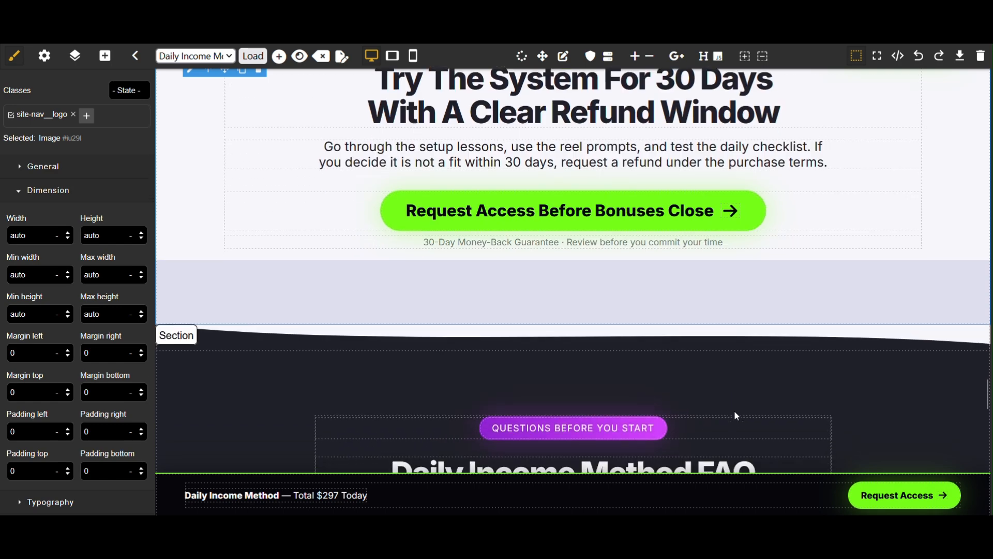
{"action": "scroll", "coordinate": [736, 416], "scroll_direction": "down", "scroll_amount": 7}
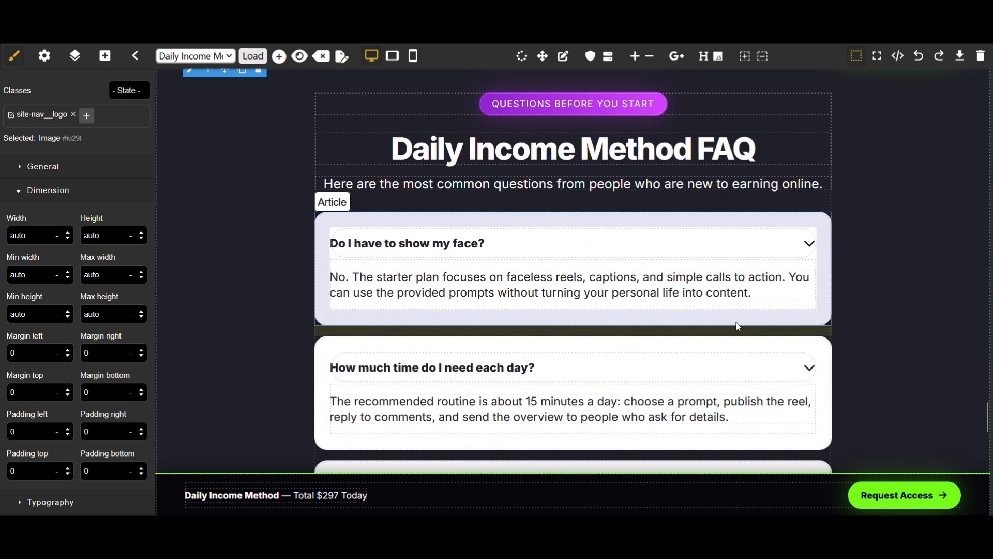
{"action": "scroll", "coordinate": [739, 327], "scroll_direction": "down", "scroll_amount": 9}
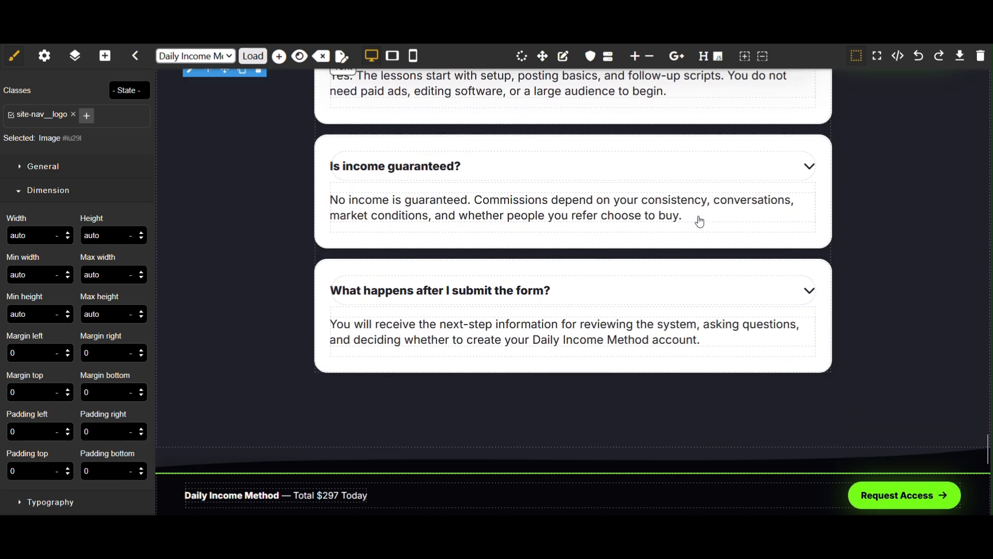
{"action": "scroll", "coordinate": [652, 304], "scroll_direction": "down", "scroll_amount": 10}
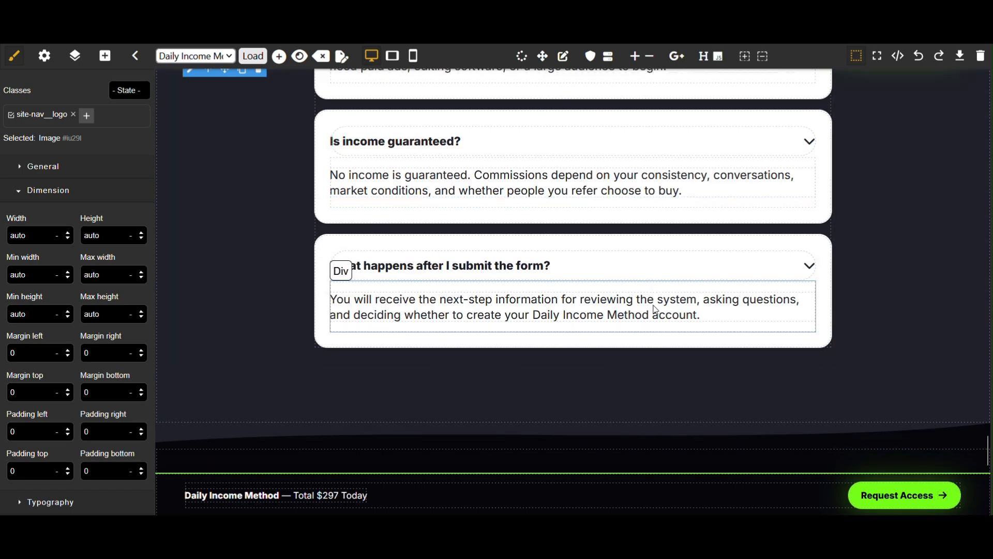
{"action": "scroll", "coordinate": [655, 309], "scroll_direction": "down", "scroll_amount": 4}
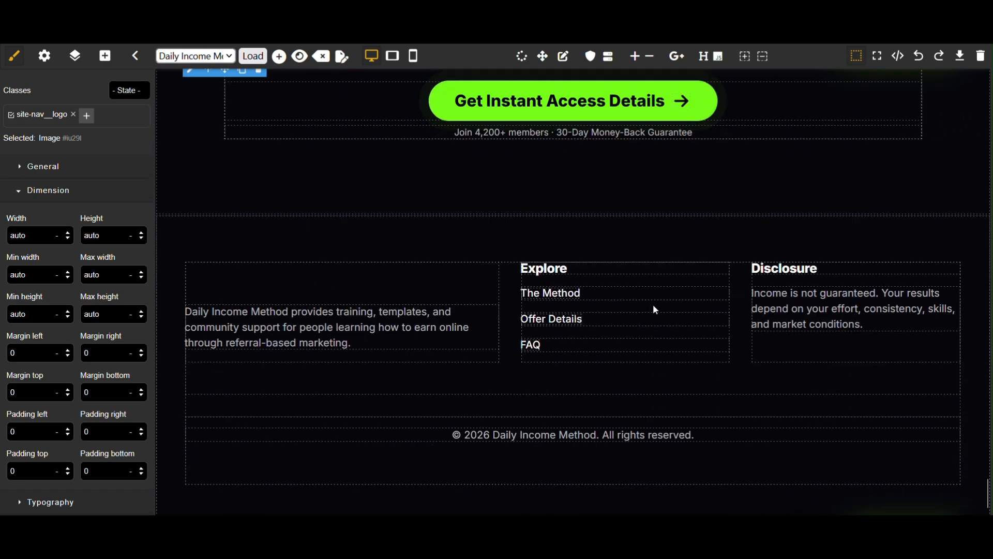
{"action": "scroll", "coordinate": [655, 309], "scroll_direction": "up", "scroll_amount": 10}
{"action": "scroll", "coordinate": [655, 309], "scroll_direction": "up", "scroll_amount": 20}
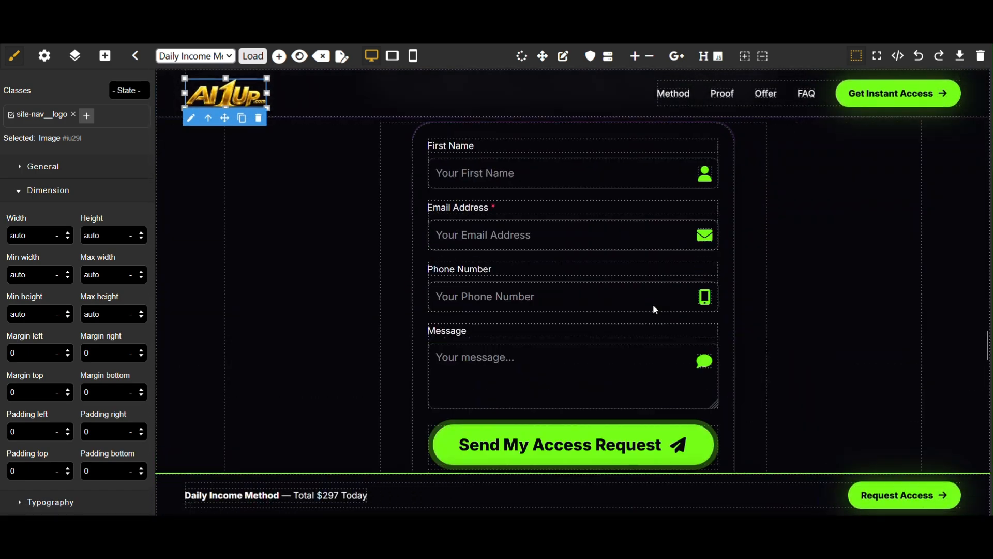
{"action": "scroll", "coordinate": [655, 309], "scroll_direction": "up", "scroll_amount": 10}
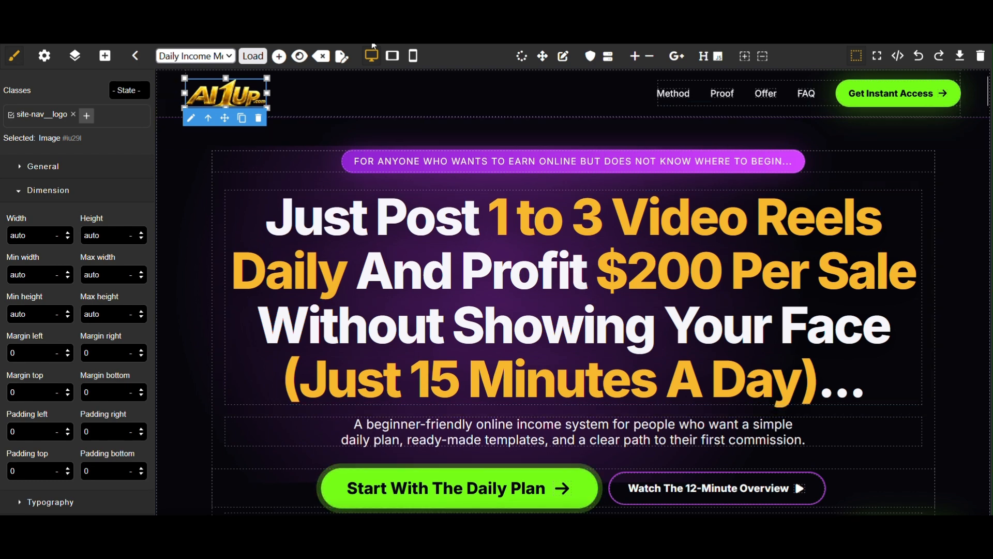
Step: Preview the generated sales page without editing outlines, review its sections down to the offer list, and return to the editor
{"action": "left_click", "coordinate": [299, 57]}
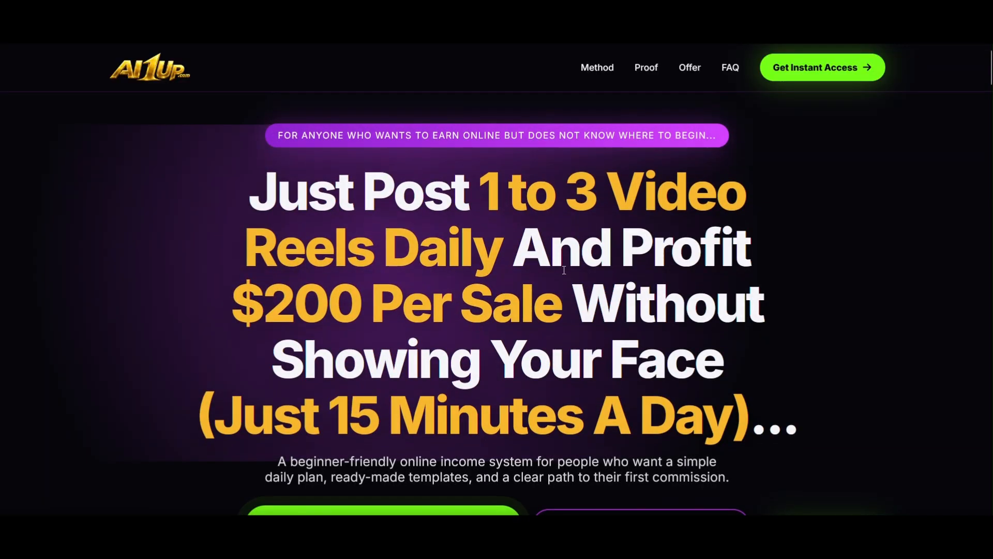
{"action": "scroll", "coordinate": [563, 269], "scroll_direction": "down", "scroll_amount": 4}
{"action": "scroll", "coordinate": [563, 269], "scroll_direction": "down", "scroll_amount": 20}
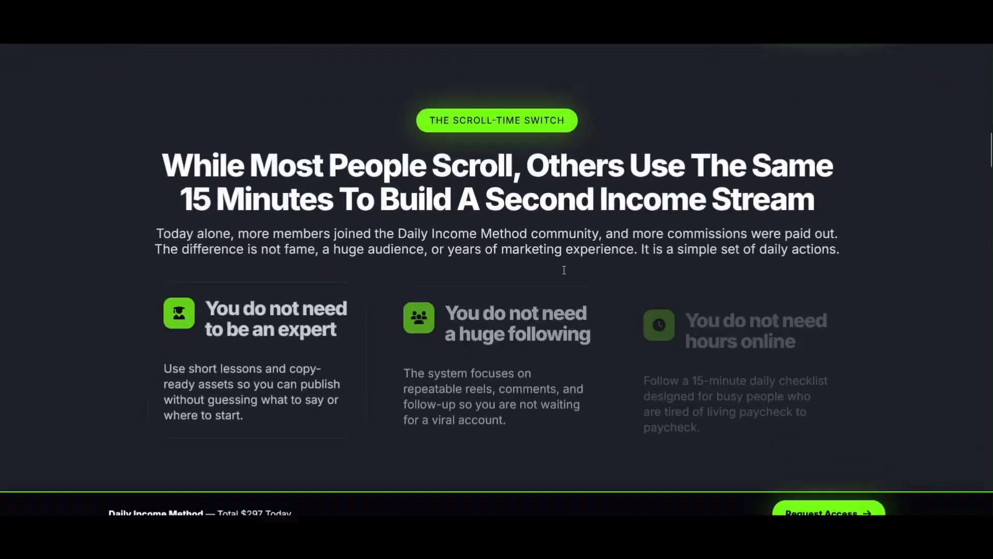
{"action": "scroll", "coordinate": [564, 270], "scroll_direction": "down", "scroll_amount": 20}
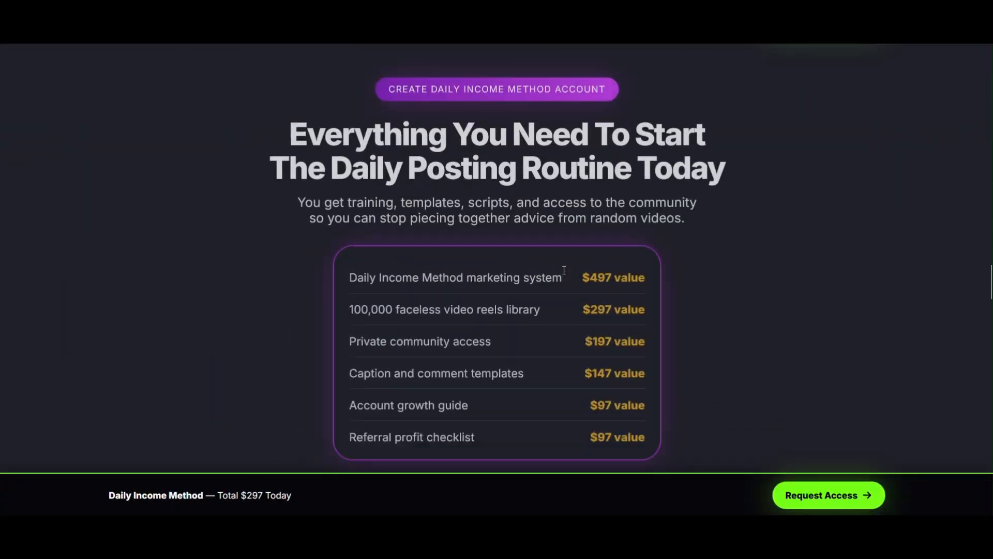
{"action": "scroll", "coordinate": [564, 269], "scroll_direction": "up", "scroll_amount": 20}
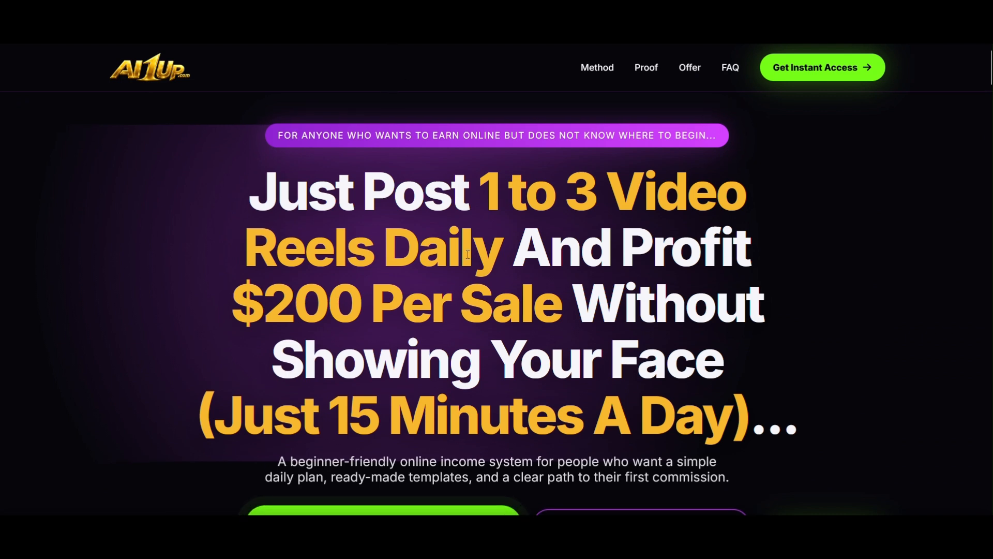
{"action": "scroll", "coordinate": [718, 438], "scroll_direction": "down", "scroll_amount": 2}
{"action": "scroll", "coordinate": [718, 438], "scroll_direction": "up", "scroll_amount": 3}
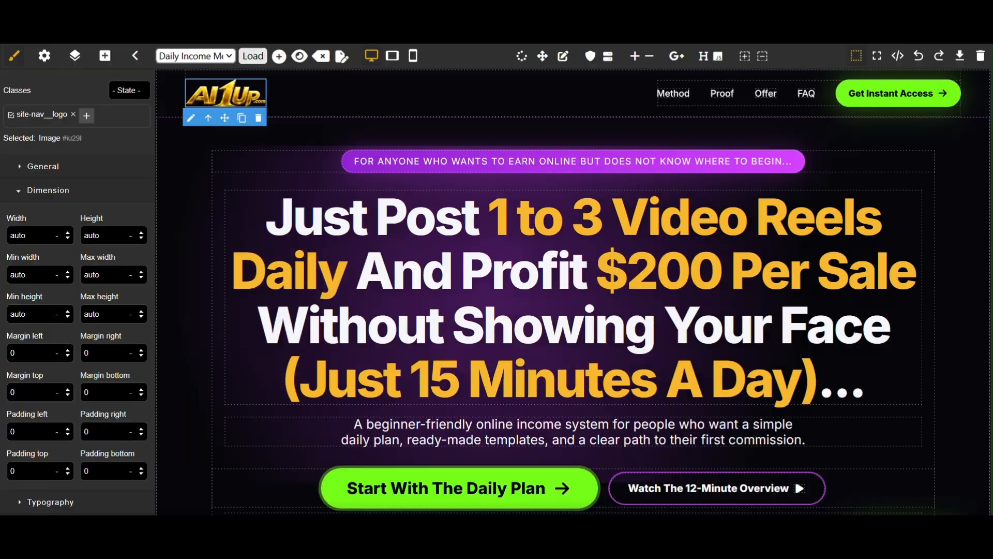
Step: Set the hero headline's font size to 50 px
{"action": "left_click", "coordinate": [507, 219]}
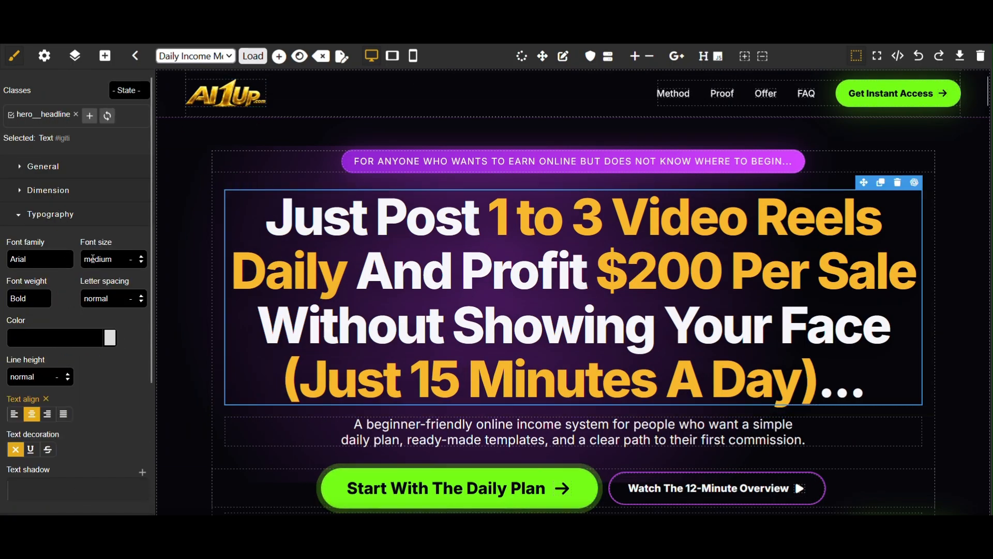
{"action": "type", "text": "50"}
{"action": "key", "text": "Return"}
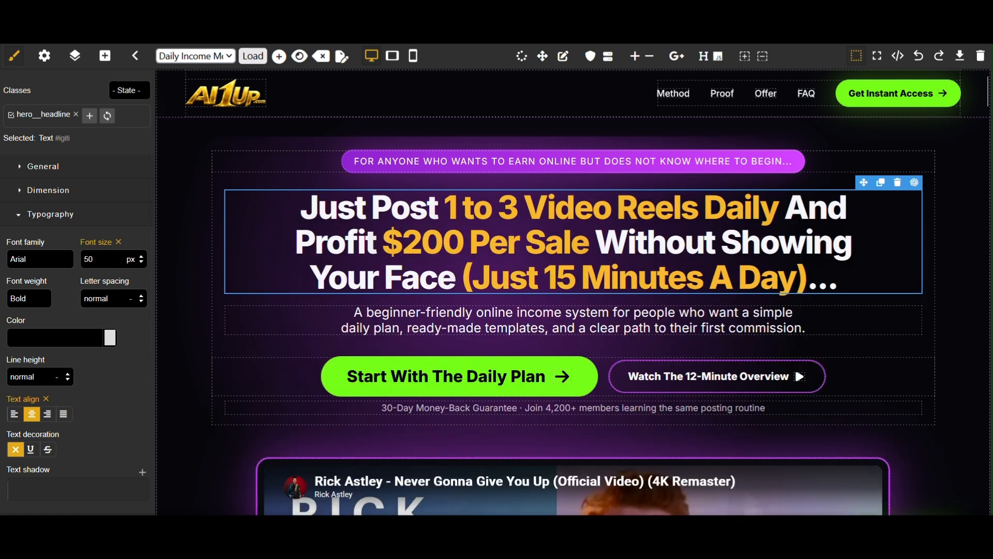
{"action": "left_click", "coordinate": [954, 357]}
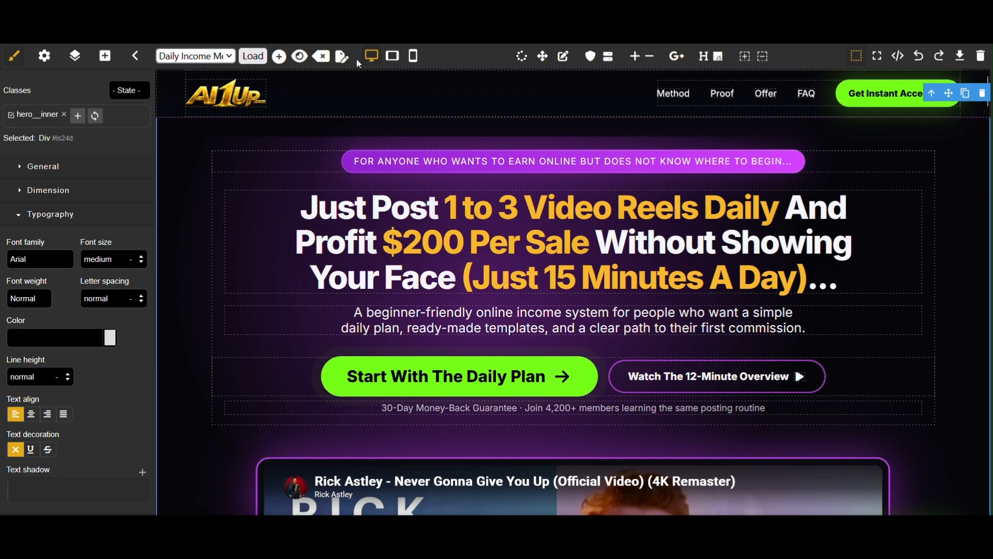
Step: Preview the page with the resized headline, review the hero and its video section, and return to the editor
{"action": "left_click", "coordinate": [303, 60]}
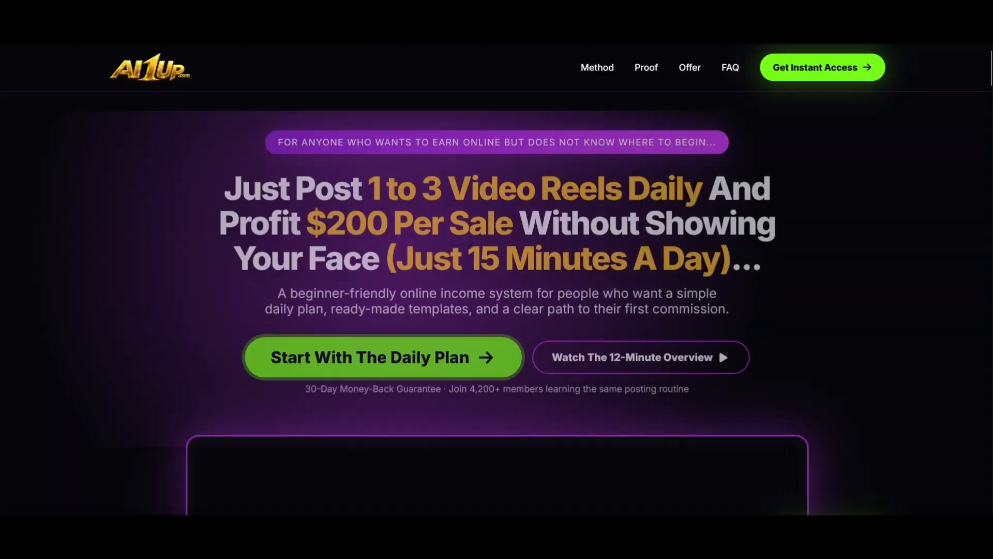
{"action": "scroll", "coordinate": [572, 321], "scroll_direction": "down", "scroll_amount": 3}
{"action": "scroll", "coordinate": [571, 322], "scroll_direction": "down", "scroll_amount": 15}
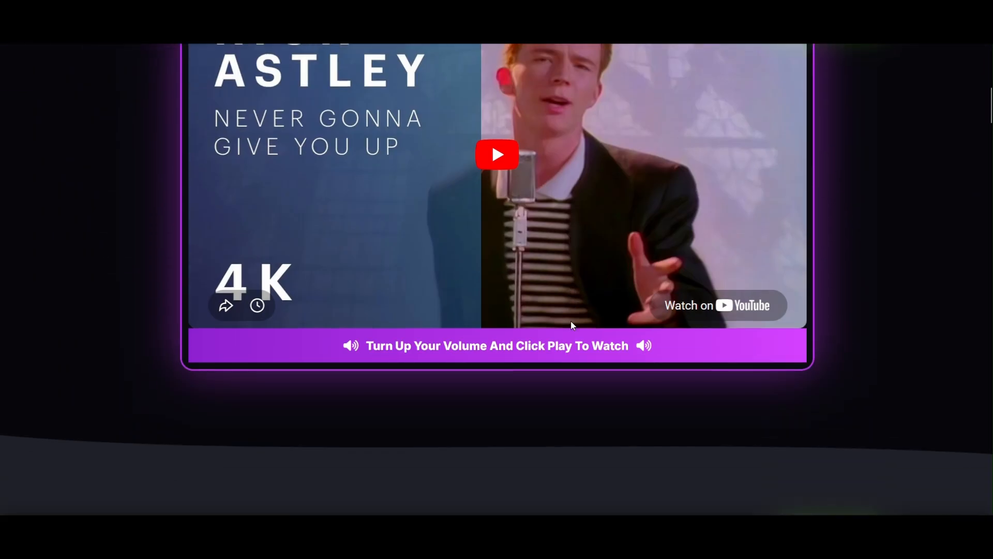
{"action": "scroll", "coordinate": [572, 321], "scroll_direction": "down", "scroll_amount": 1}
{"action": "scroll", "coordinate": [571, 321], "scroll_direction": "up", "scroll_amount": 18}
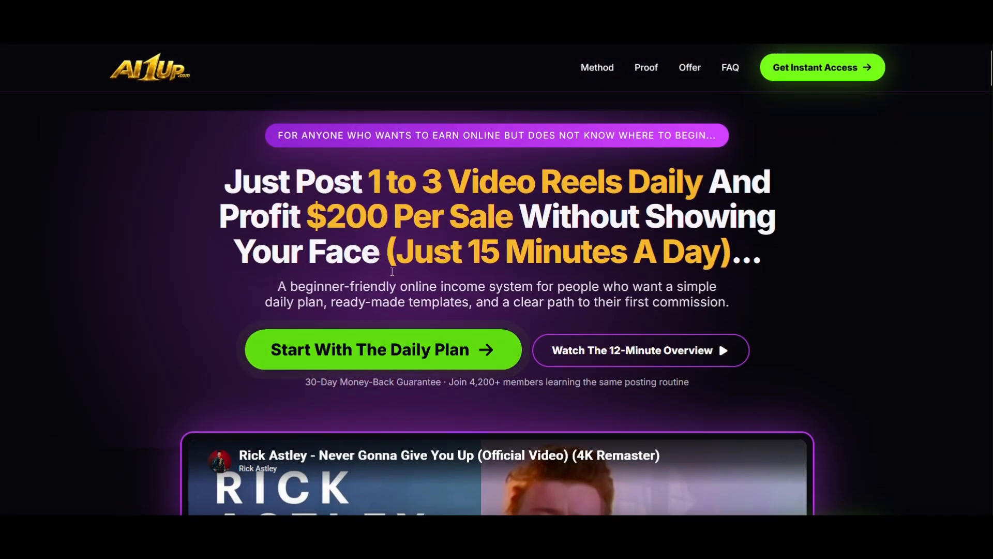
{"action": "key", "text": "ctrl+Tab"}
Step: Set the hero headline's font size to 65 px and deselect the headline
{"action": "left_click", "coordinate": [735, 278]}
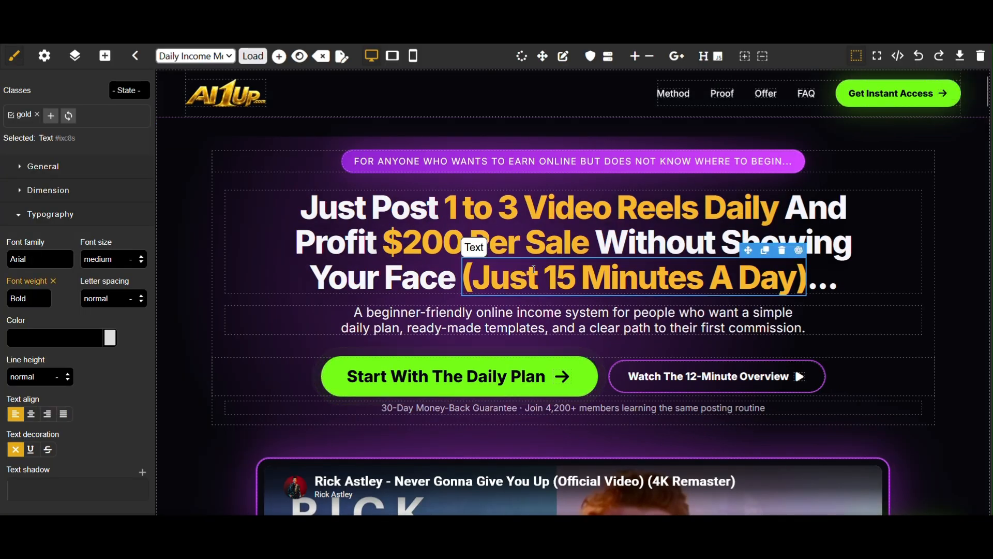
{"action": "left_click", "coordinate": [875, 256]}
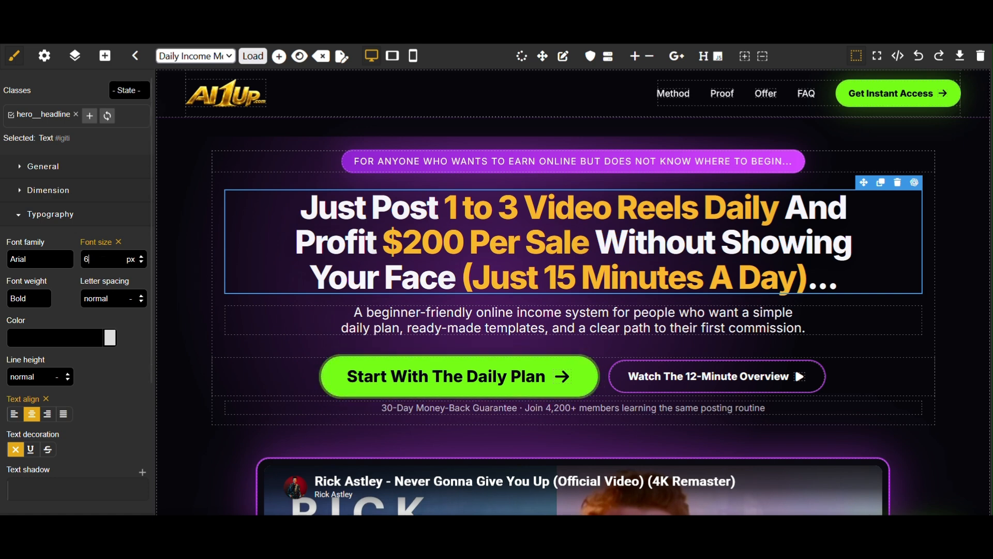
{"action": "key", "text": "Return"}
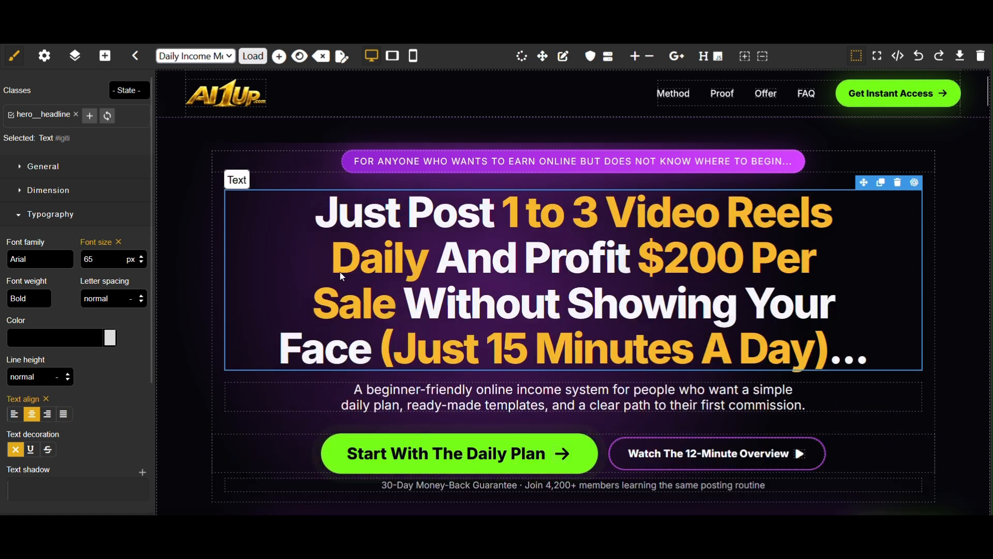
{"action": "left_click", "coordinate": [952, 374]}
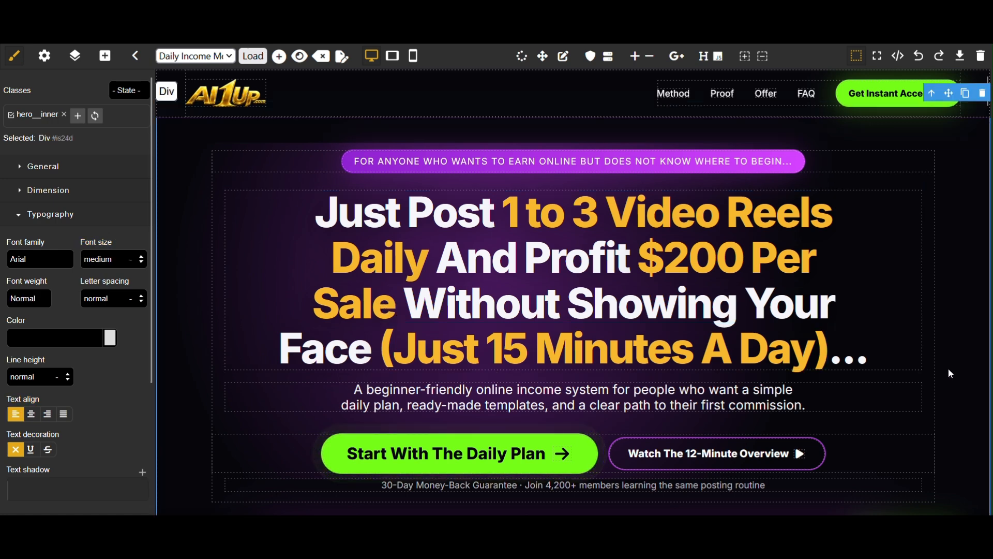
{"action": "scroll", "coordinate": [951, 373], "scroll_direction": "down", "scroll_amount": 2}
{"action": "scroll", "coordinate": [951, 374], "scroll_direction": "up", "scroll_amount": 2}
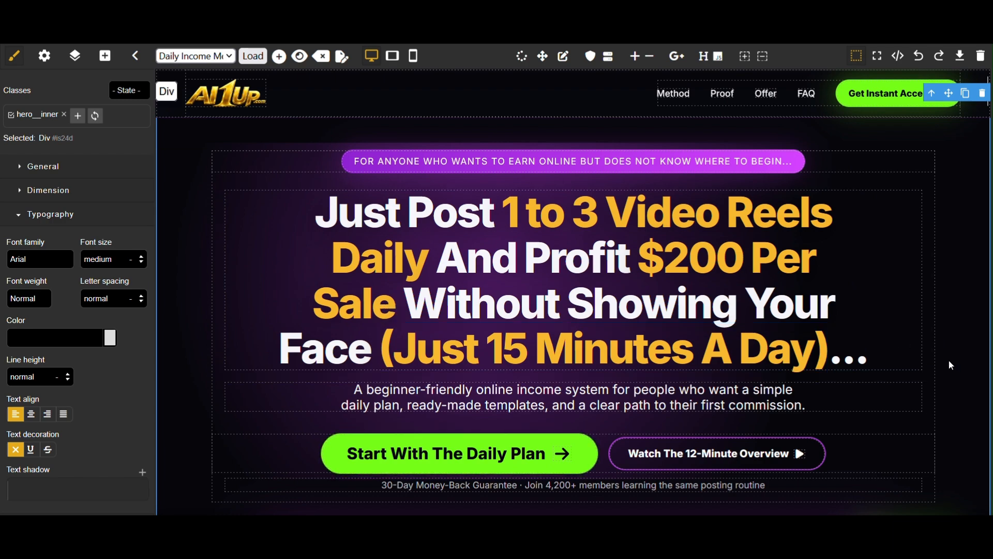
{"action": "scroll", "coordinate": [961, 383], "scroll_direction": "down", "scroll_amount": 5}
{"action": "scroll", "coordinate": [960, 388], "scroll_direction": "up", "scroll_amount": 4}
{"action": "scroll", "coordinate": [959, 389], "scroll_direction": "up", "scroll_amount": 1}
{"action": "scroll", "coordinate": [959, 388], "scroll_direction": "down", "scroll_amount": 1}
{"action": "scroll", "coordinate": [959, 388], "scroll_direction": "up", "scroll_amount": 1}
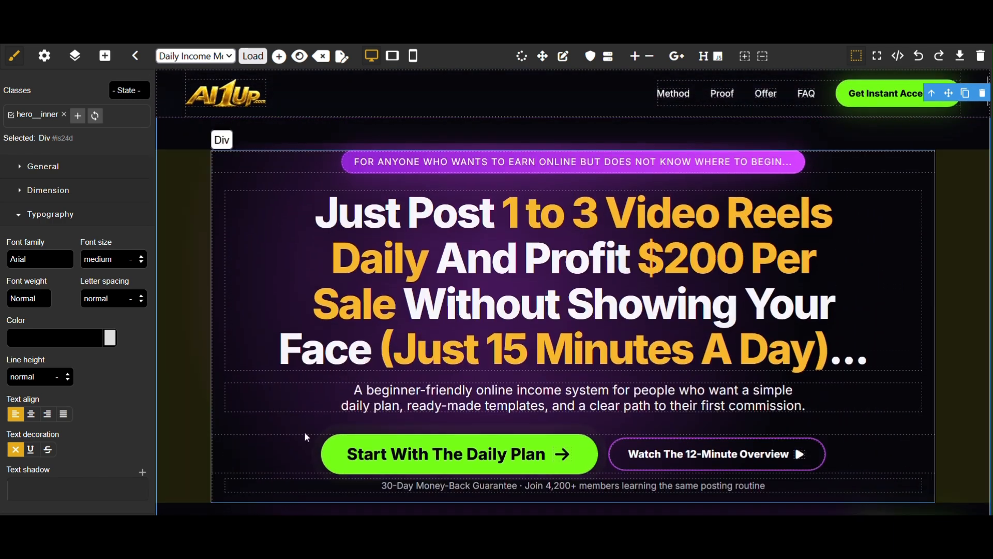
Step: Have the AI assistant modify the selected hero section with the request "Resize the text to 40px"
{"action": "scroll", "coordinate": [89, 446], "scroll_direction": "down", "scroll_amount": 3}
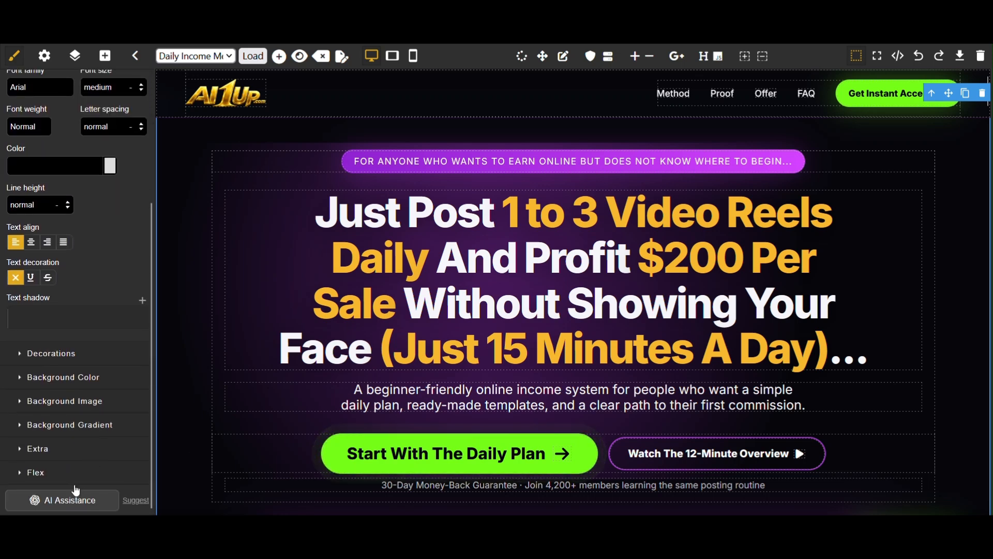
{"action": "left_click", "coordinate": [56, 508]}
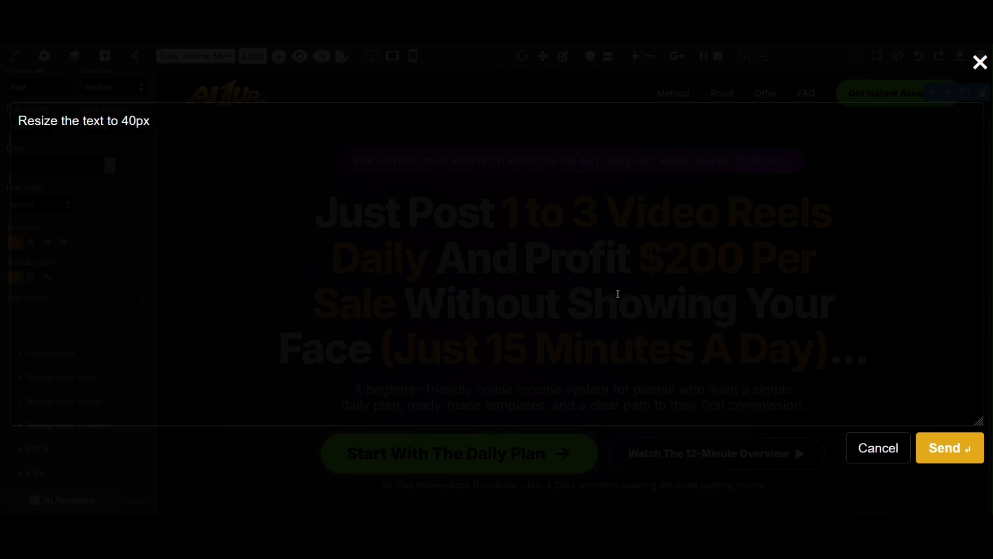
{"action": "left_click", "coordinate": [949, 448]}
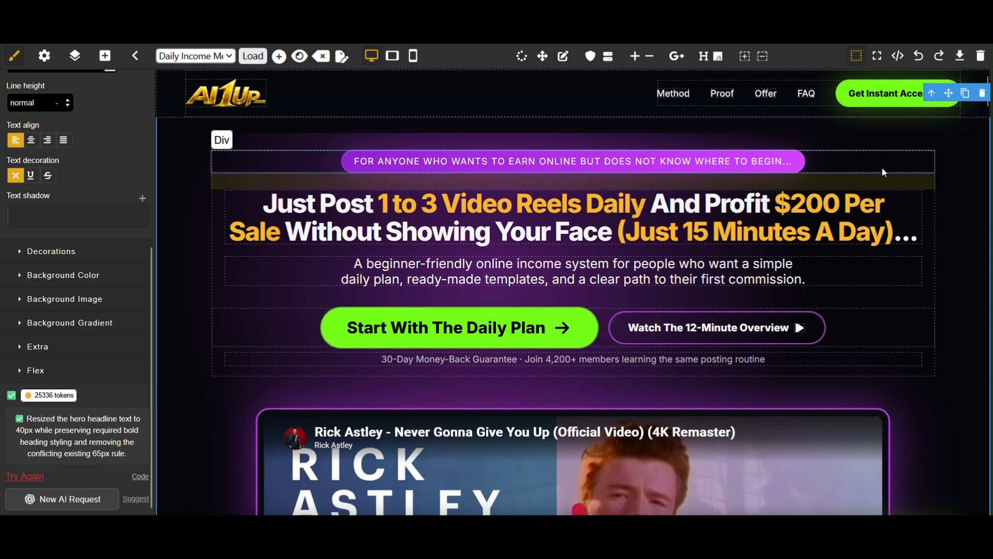
{"action": "left_click", "coordinate": [918, 221]}
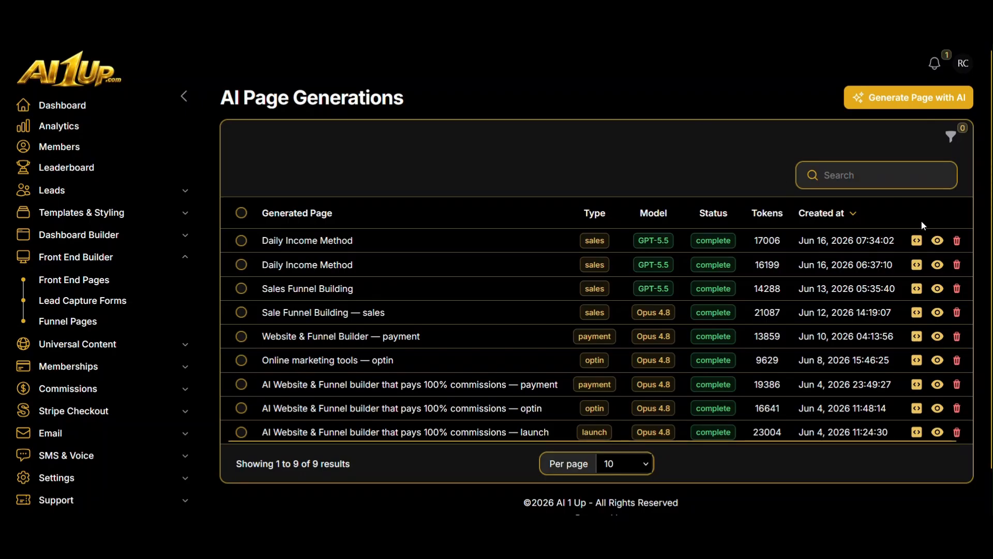
Step: Download the Daily Income Method template from the Page Builder Templates list as a zip and open the archive 1781613506.zip
{"action": "left_click", "coordinate": [111, 213]}
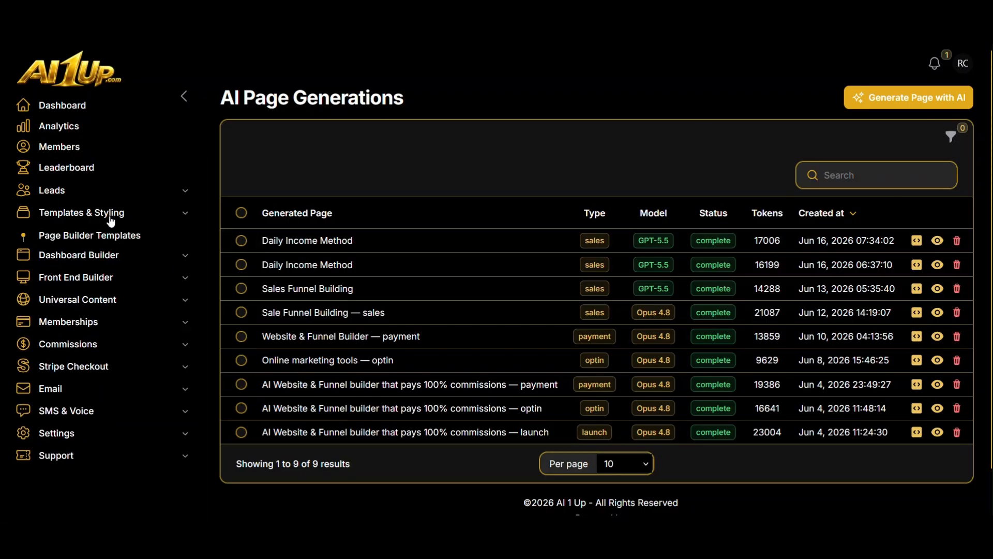
{"action": "left_click", "coordinate": [95, 238]}
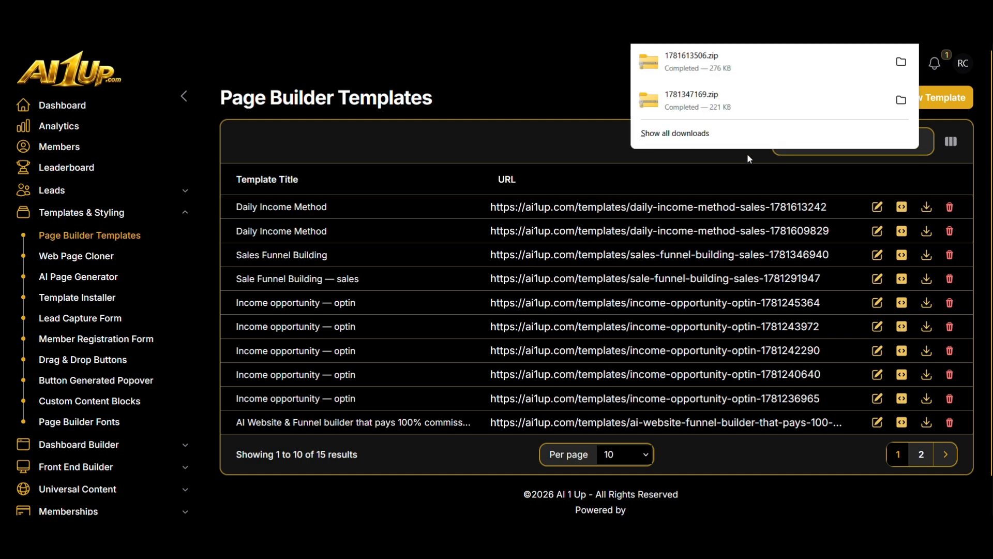
{"action": "left_click", "coordinate": [730, 61]}
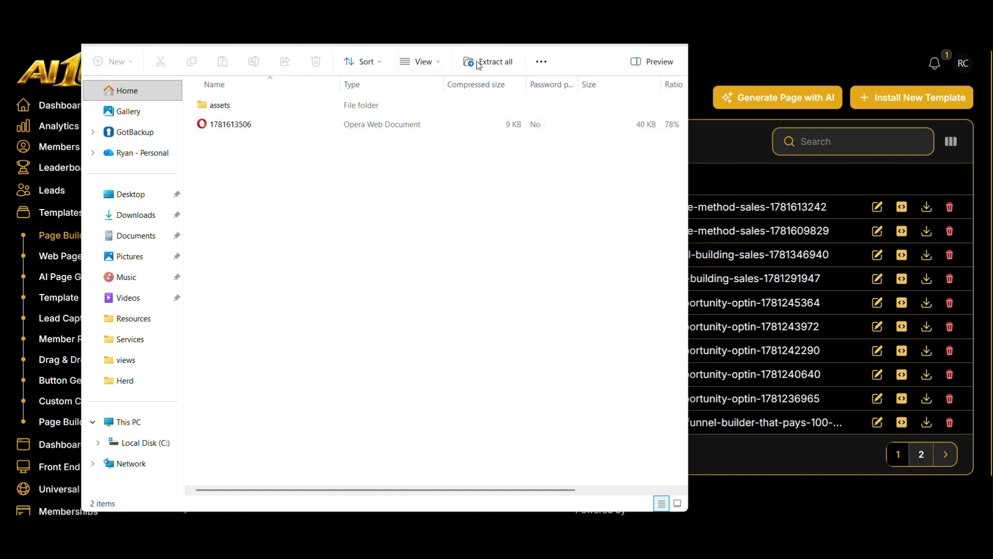
{"action": "left_click", "coordinate": [492, 67]}
{"action": "left_click", "coordinate": [599, 389]}
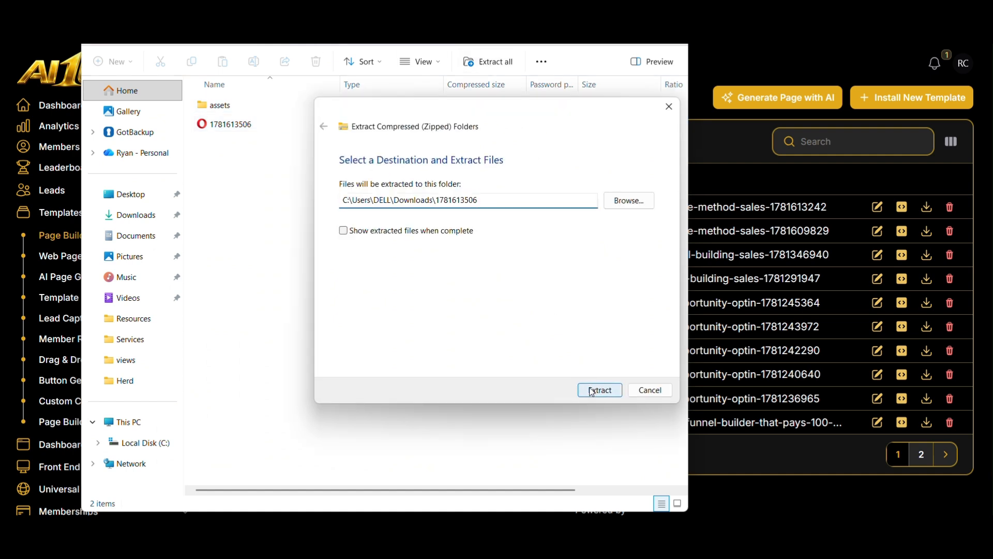
{"action": "left_click", "coordinate": [247, 124]}
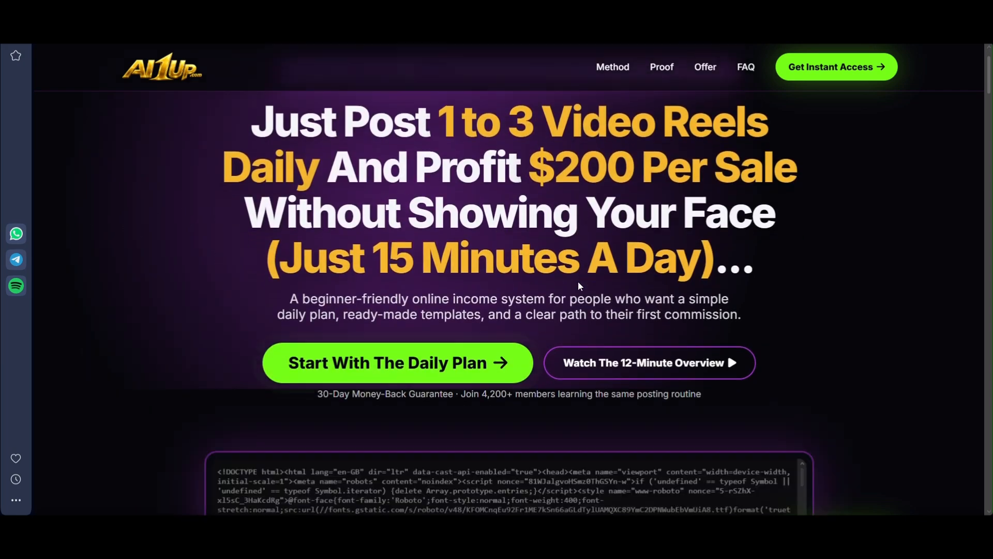
Step: Examine the exported page from the hero and embedded video block through the benefit cards to the offer list and price
{"action": "scroll", "coordinate": [579, 281], "scroll_direction": "down", "scroll_amount": 5}
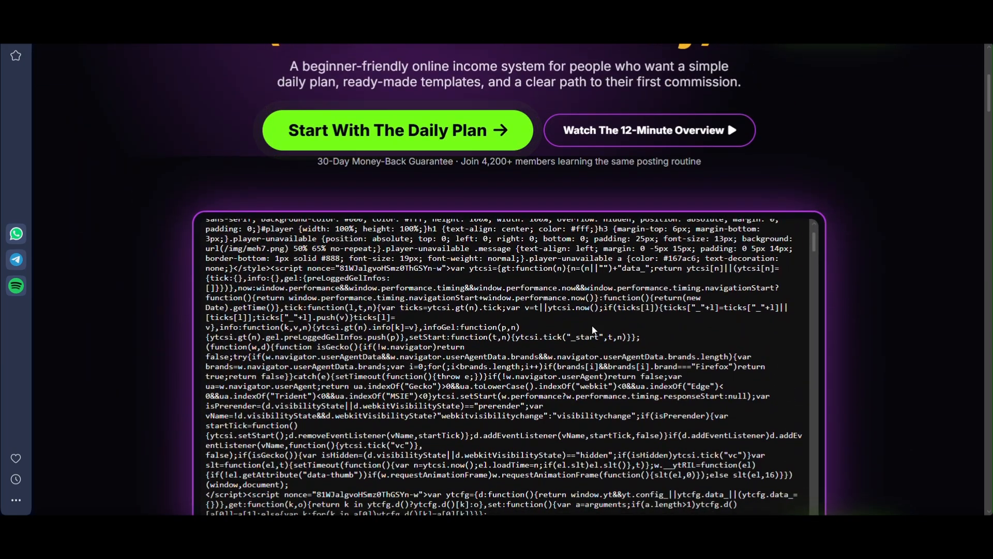
{"action": "scroll", "coordinate": [594, 330], "scroll_direction": "down", "scroll_amount": 3}
{"action": "scroll", "coordinate": [887, 328], "scroll_direction": "down", "scroll_amount": 3}
{"action": "scroll", "coordinate": [640, 324], "scroll_direction": "down", "scroll_amount": 12}
{"action": "scroll", "coordinate": [640, 325], "scroll_direction": "down", "scroll_amount": 5}
{"action": "scroll", "coordinate": [912, 326], "scroll_direction": "down", "scroll_amount": 8}
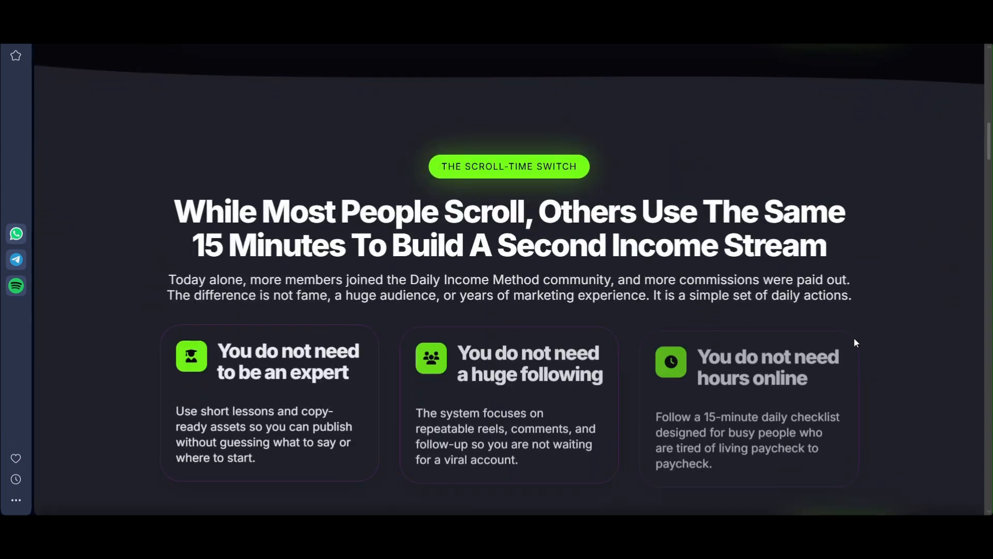
{"action": "scroll", "coordinate": [854, 337], "scroll_direction": "down", "scroll_amount": 11}
{"action": "scroll", "coordinate": [854, 337], "scroll_direction": "down", "scroll_amount": 20}
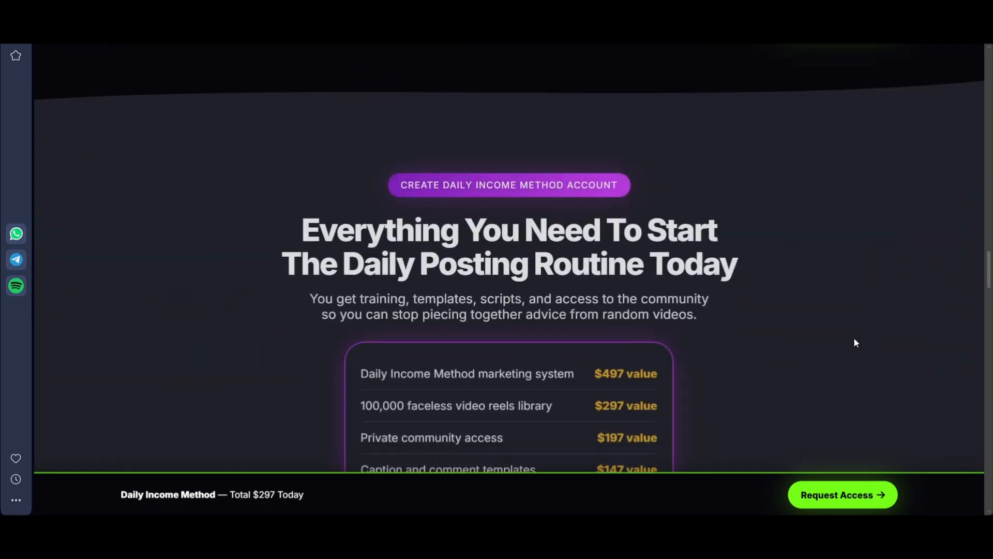
{"action": "scroll", "coordinate": [853, 341], "scroll_direction": "down", "scroll_amount": 13}
{"action": "scroll", "coordinate": [854, 341], "scroll_direction": "up", "scroll_amount": 7}
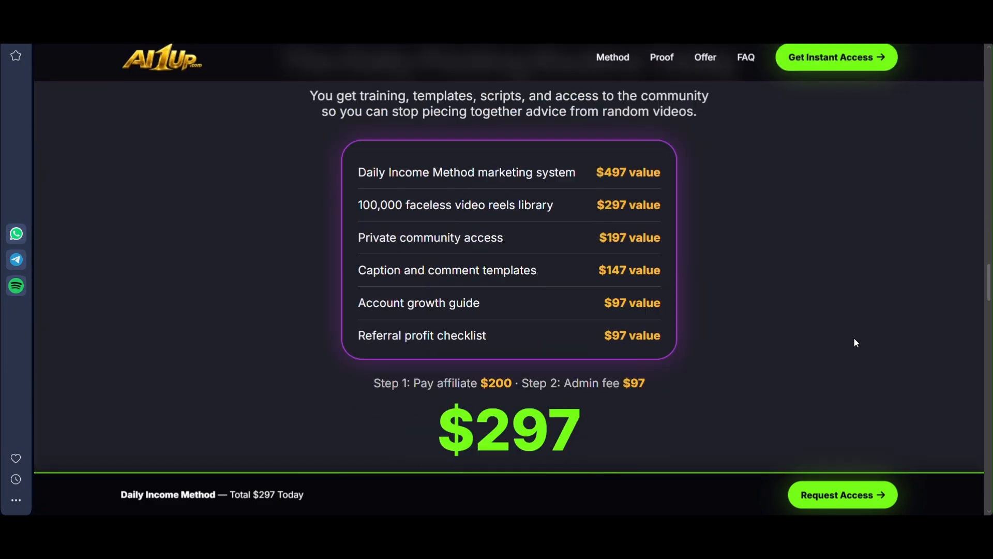
{"action": "scroll", "coordinate": [854, 342], "scroll_direction": "up", "scroll_amount": 12}
{"action": "scroll", "coordinate": [855, 342], "scroll_direction": "down", "scroll_amount": 8}
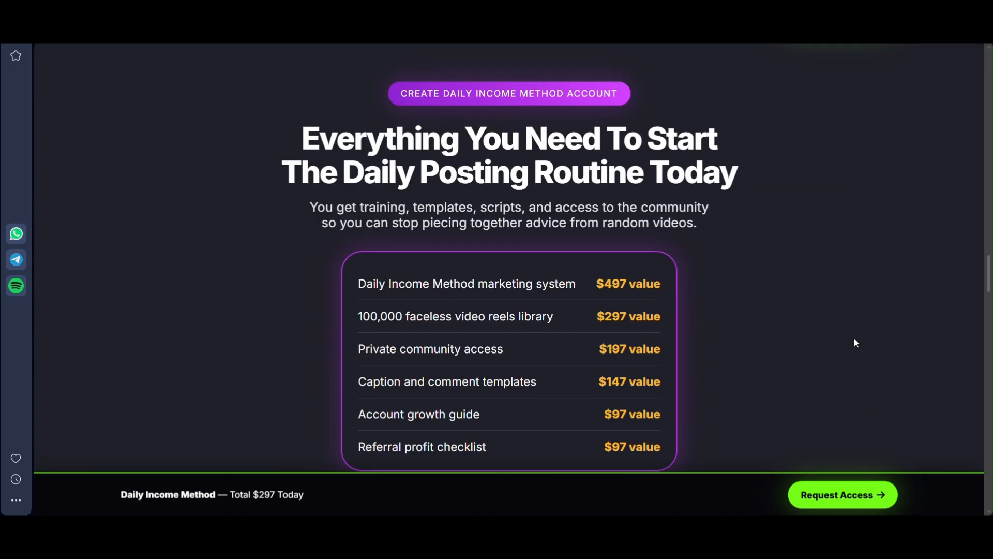
Step: Examine the refund guarantee and access request form of the exported page, and return to its hero section
{"action": "scroll", "coordinate": [855, 340], "scroll_direction": "down", "scroll_amount": 15}
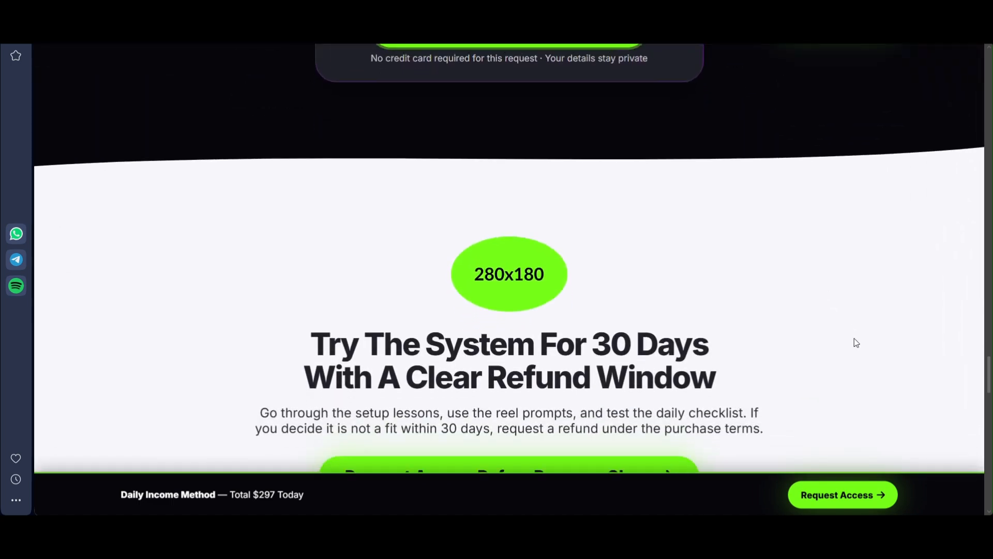
{"action": "scroll", "coordinate": [853, 339], "scroll_direction": "up", "scroll_amount": 12}
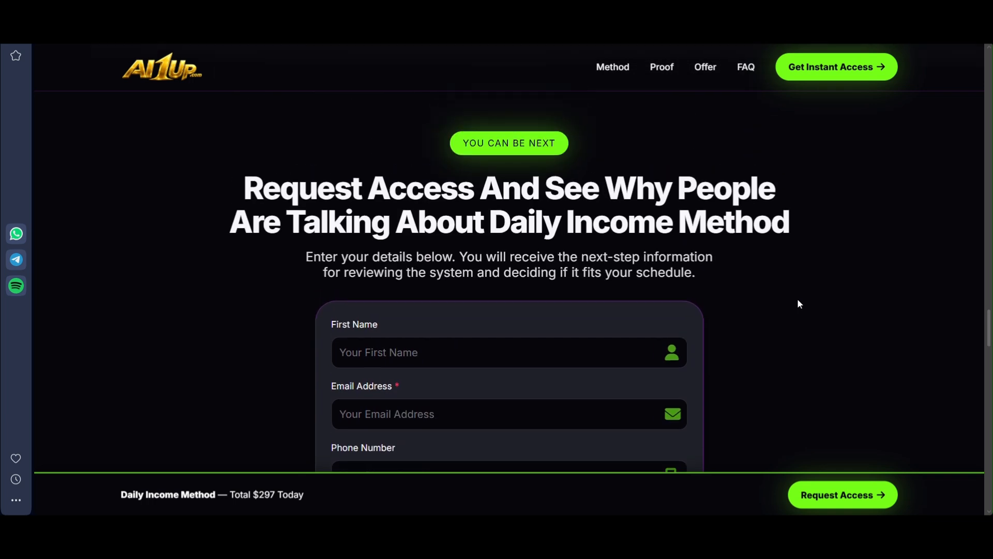
{"action": "scroll", "coordinate": [799, 304], "scroll_direction": "up", "scroll_amount": 15}
{"action": "scroll", "coordinate": [798, 300], "scroll_direction": "up", "scroll_amount": 12}
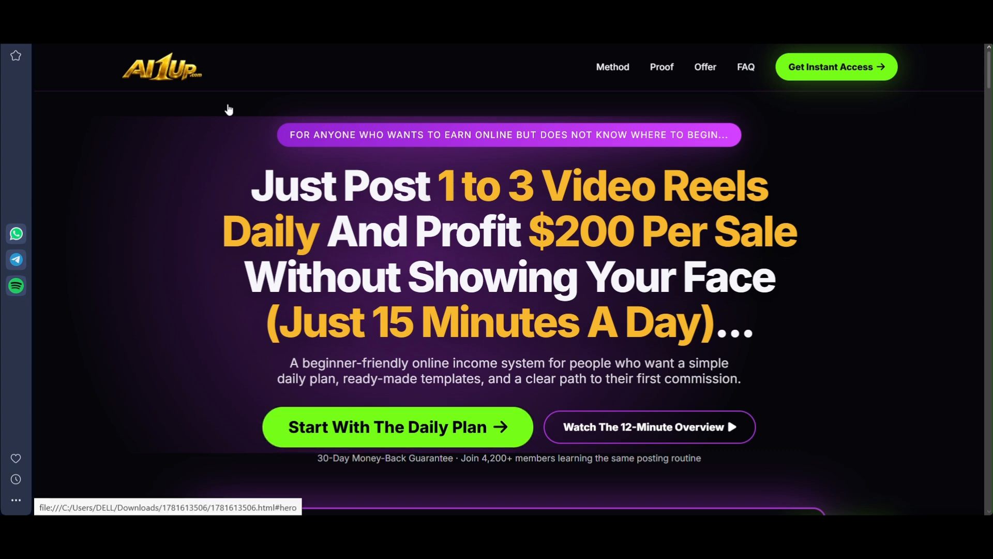
Step: Close the exported page and the extracted folder, and open the form for generating a new page with AI
{"action": "left_click", "coordinate": [981, 8]}
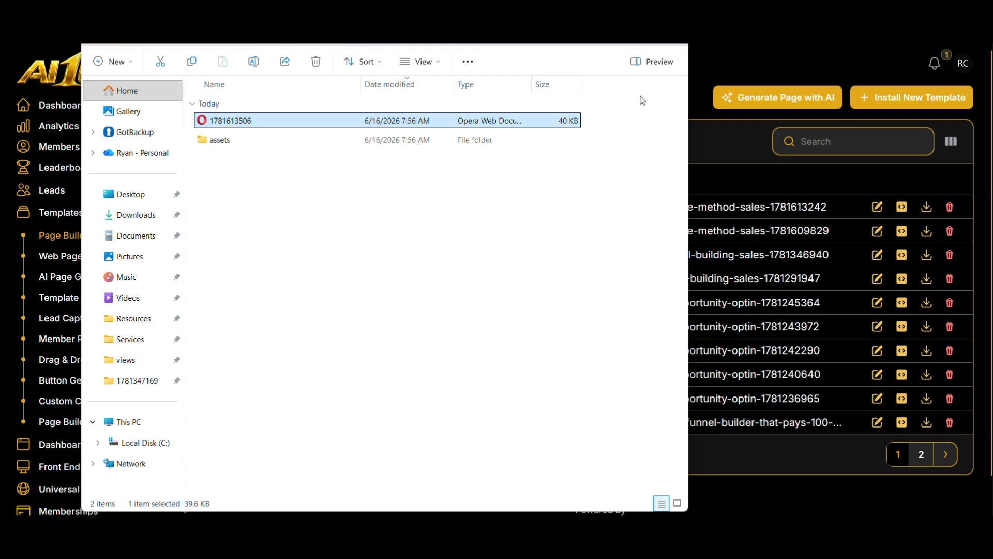
{"action": "left_click", "coordinate": [674, 8]}
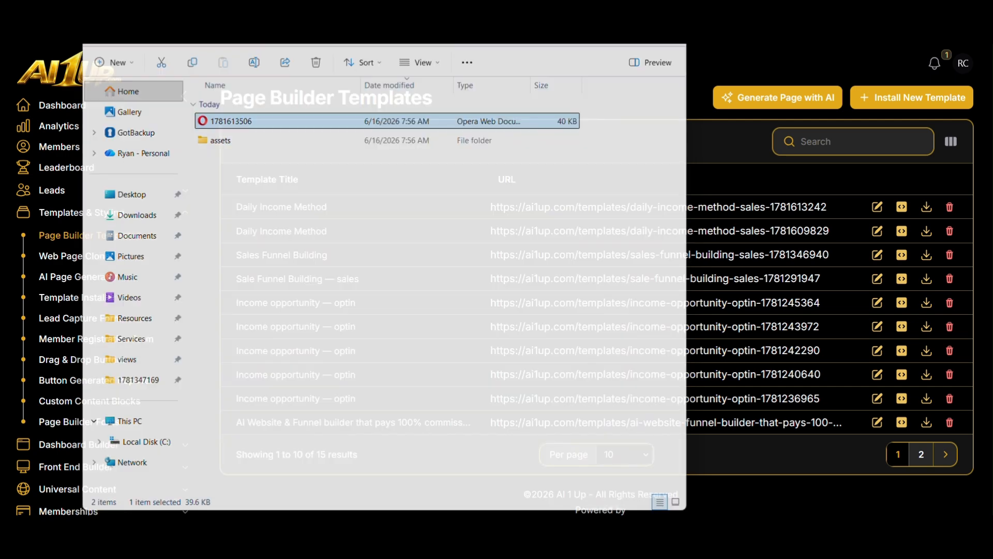
{"action": "left_click", "coordinate": [752, 105]}
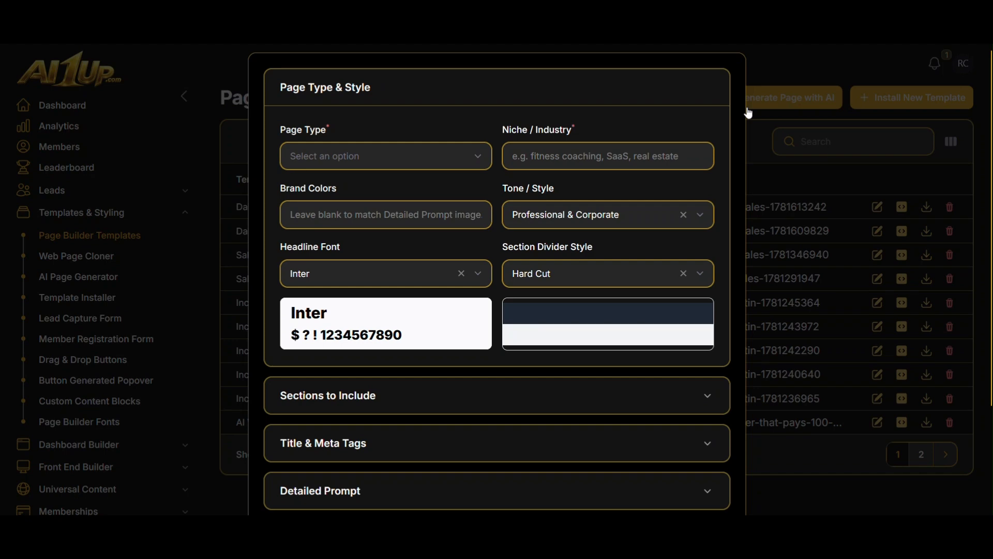